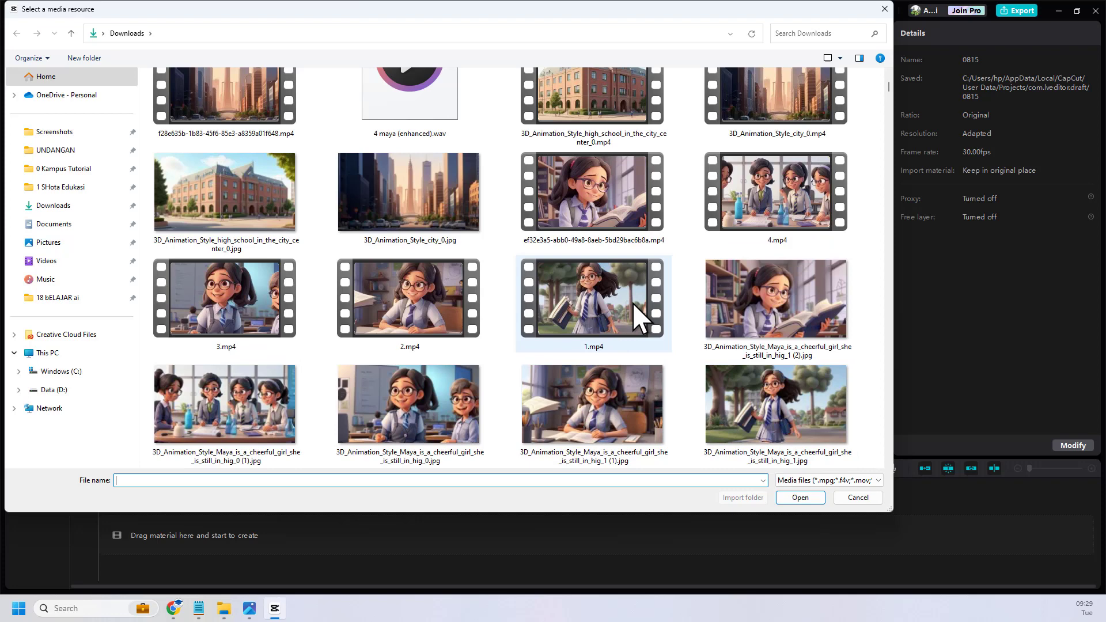
# Import 1.mp4, 2.mp4, 3.mp4, 4.mp4, 4 maya (enhanced).wav and the f28e635b city video from the Downloads folder.
pyautogui.click(633, 302)
pyautogui.keyDown('ctrl'); pyautogui.click(412, 301); pyautogui.keyUp('ctrl')
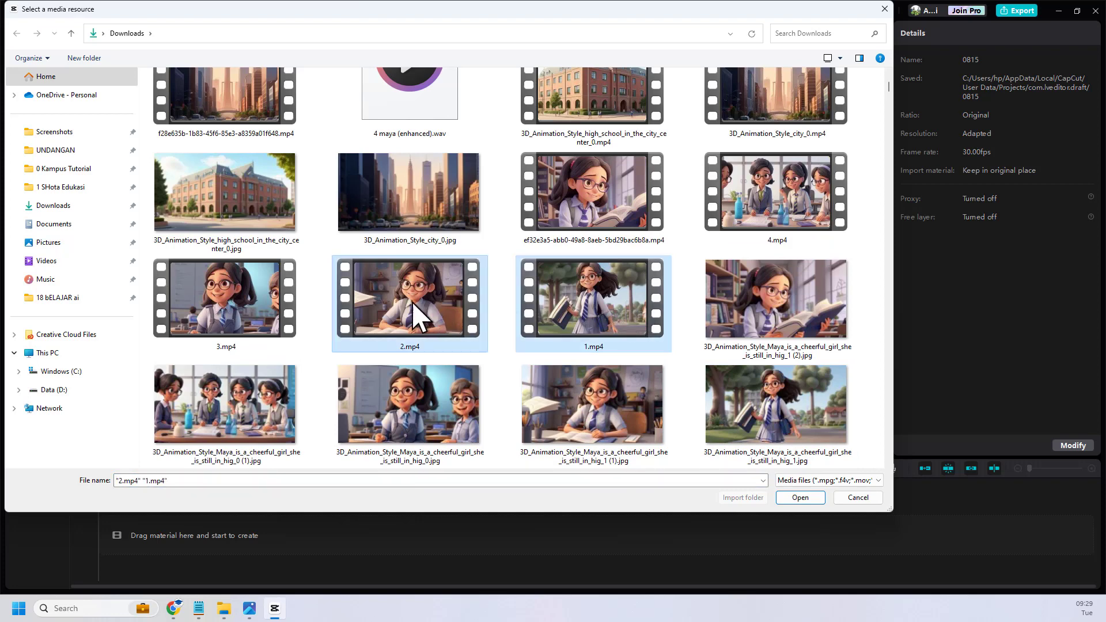
pyautogui.keyDown('ctrl'); pyautogui.click(267, 309); pyautogui.keyUp('ctrl')
pyautogui.keyDown('ctrl'); pyautogui.click(812, 220); pyautogui.keyUp('ctrl')
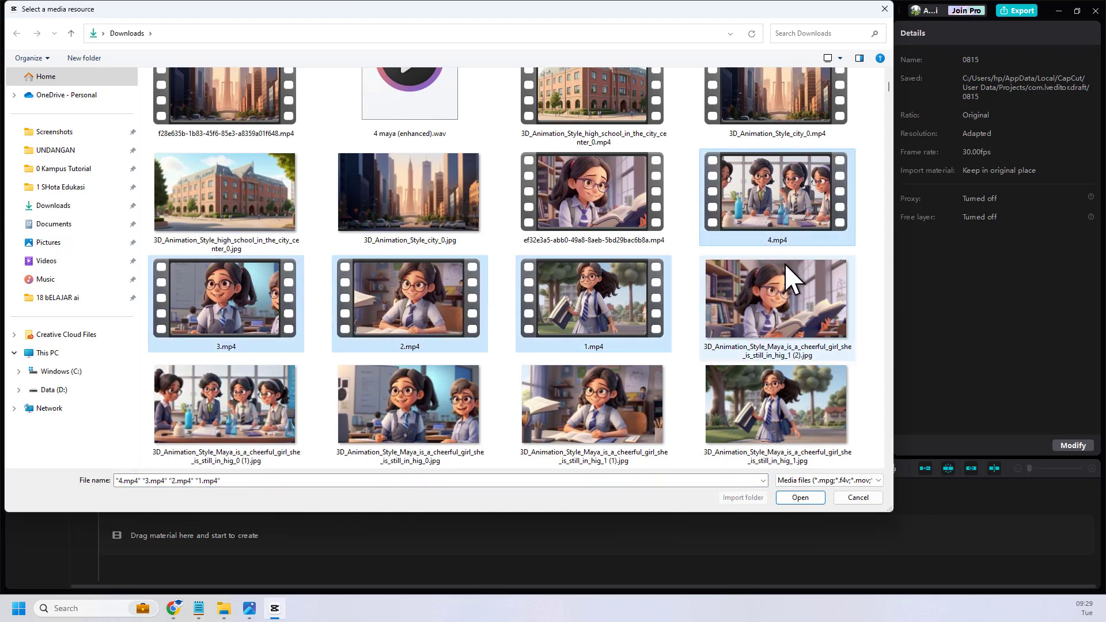
pyautogui.scroll(2, 795, 276)
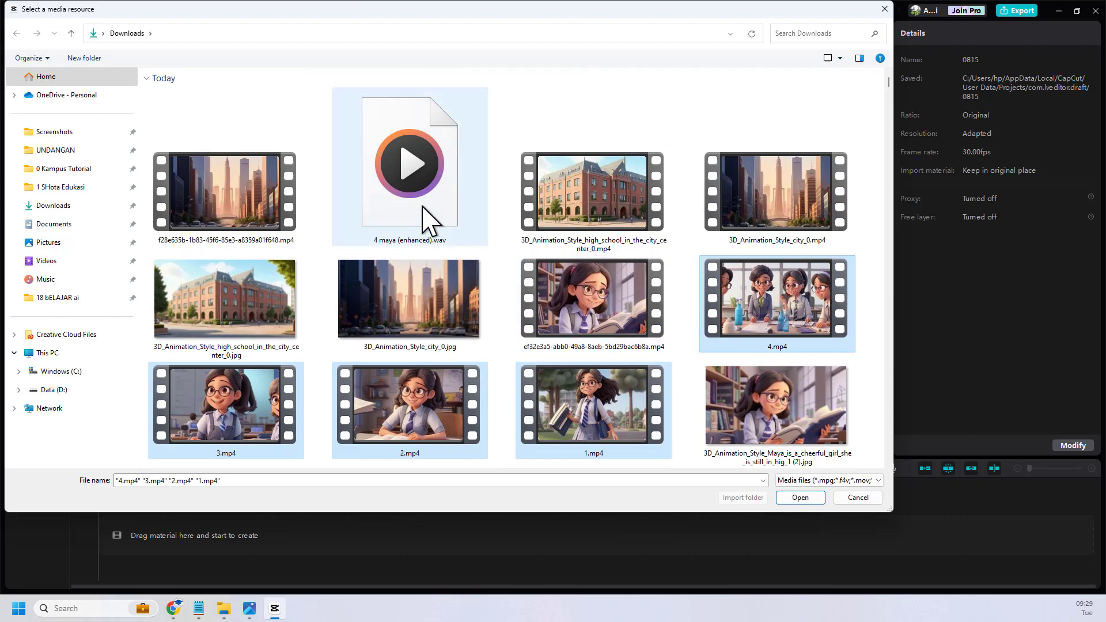
pyautogui.keyDown('ctrl'); pyautogui.click(410, 186); pyautogui.keyUp('ctrl')
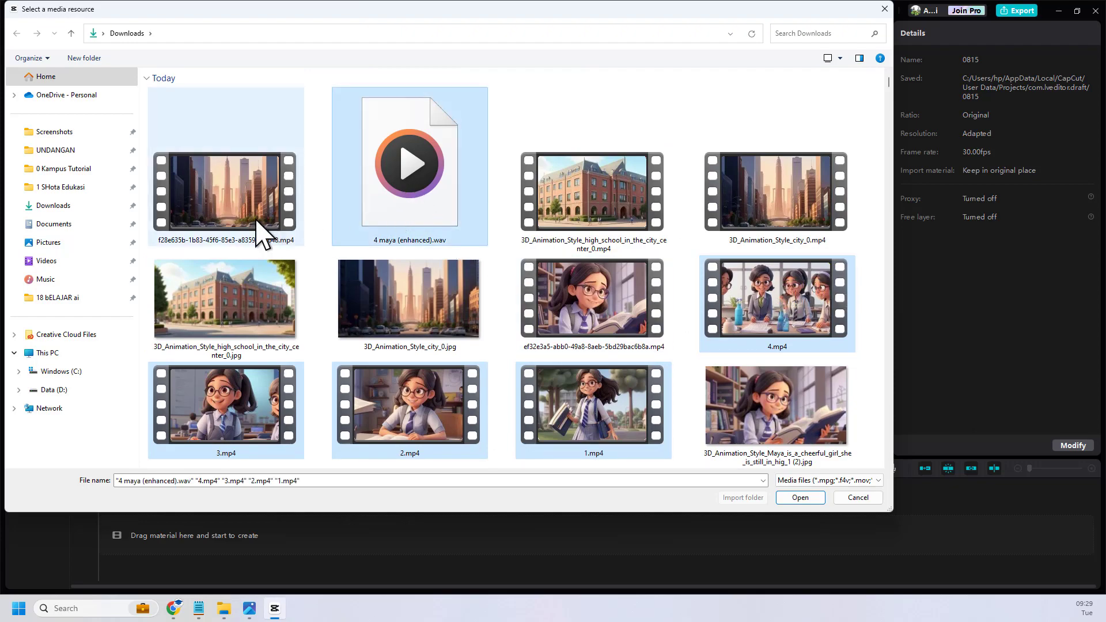
pyautogui.keyDown('ctrl'); pyautogui.click(271, 235); pyautogui.keyUp('ctrl')
pyautogui.scroll(-5, 731, 472)
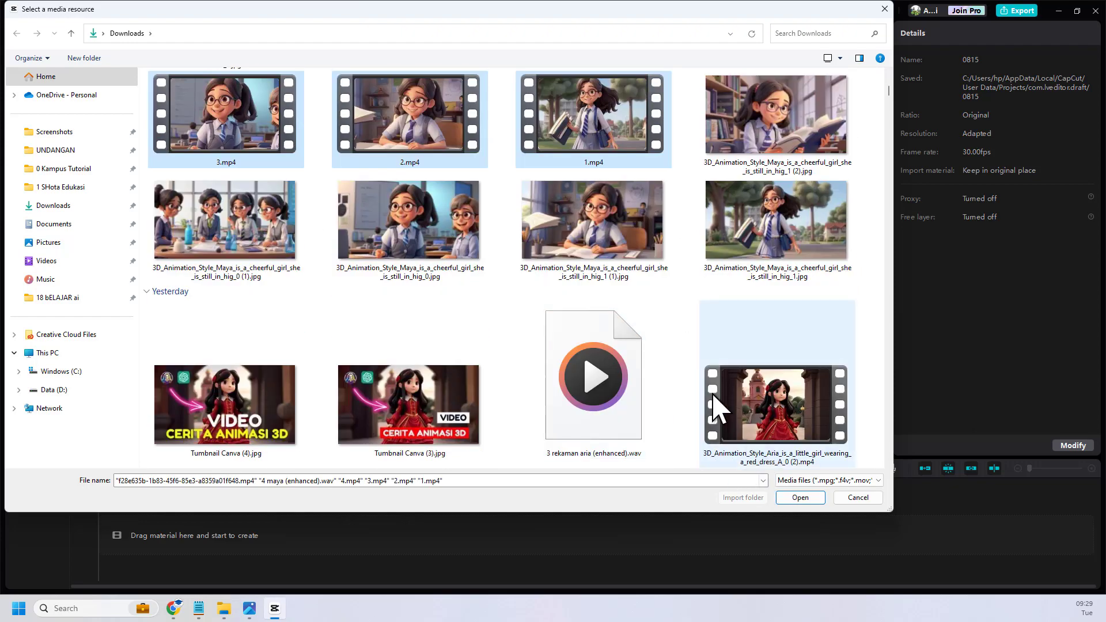
pyautogui.scroll(5, 749, 481)
pyautogui.click(797, 497)
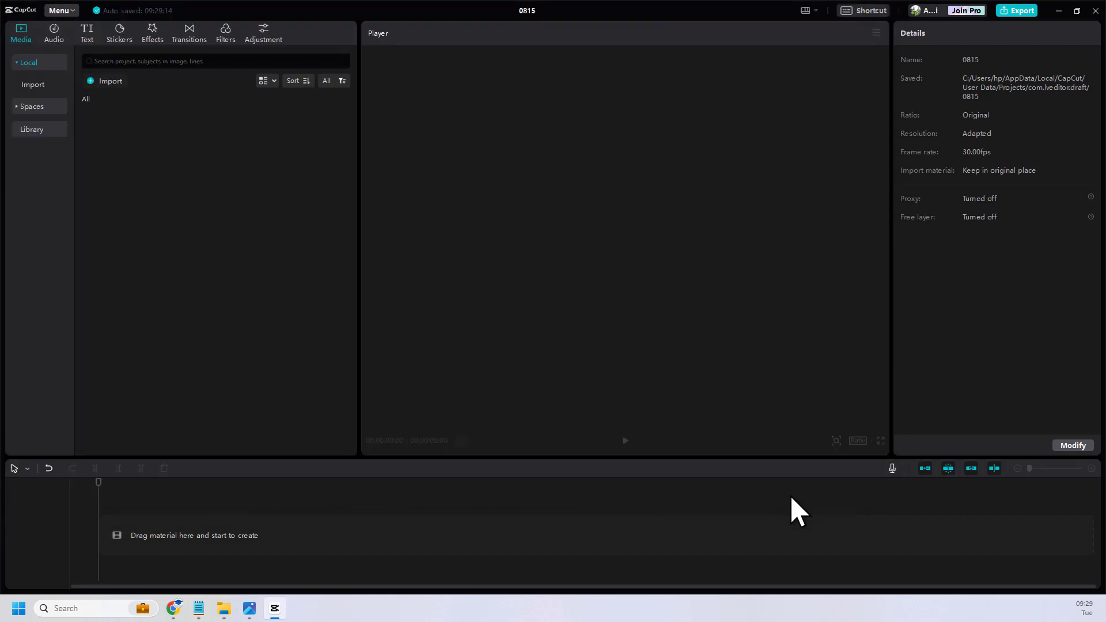
pyautogui.click(281, 357)
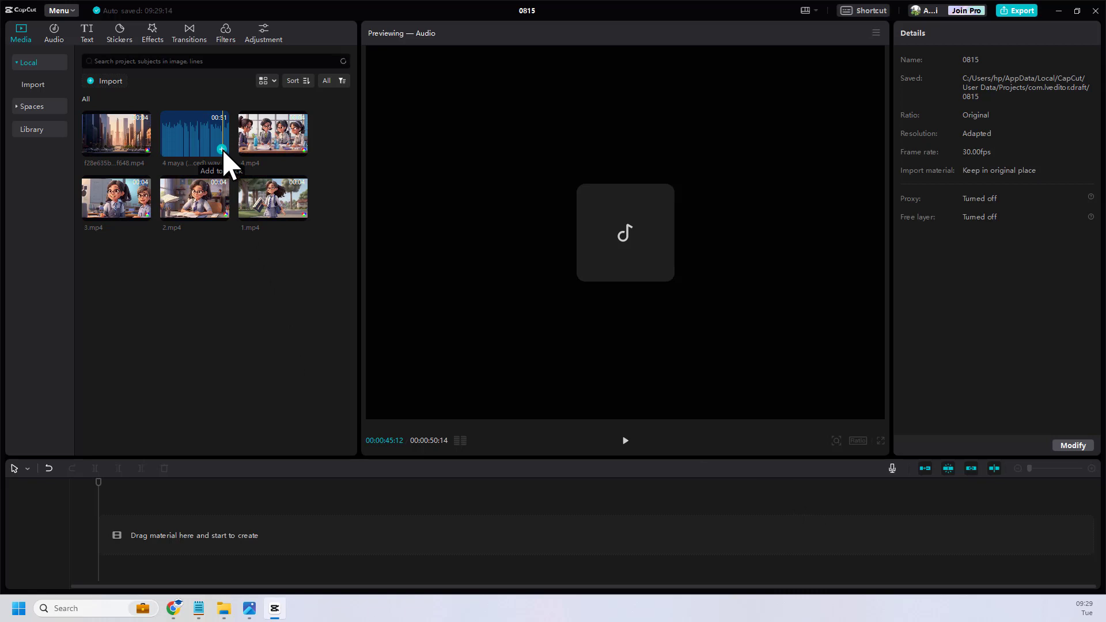
# Add the 4 maya (enhanced).wav narration and the f28e635b city clip to the start of the timeline.
pyautogui.click(222, 149)
pyautogui.click(223, 551)
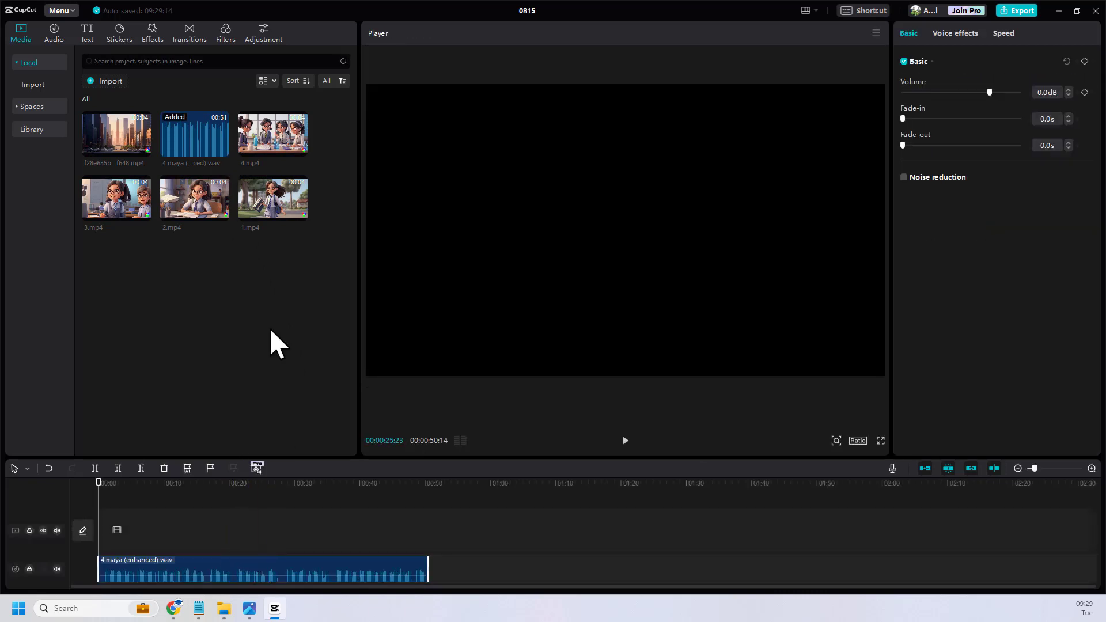
pyautogui.moveTo(143, 151)
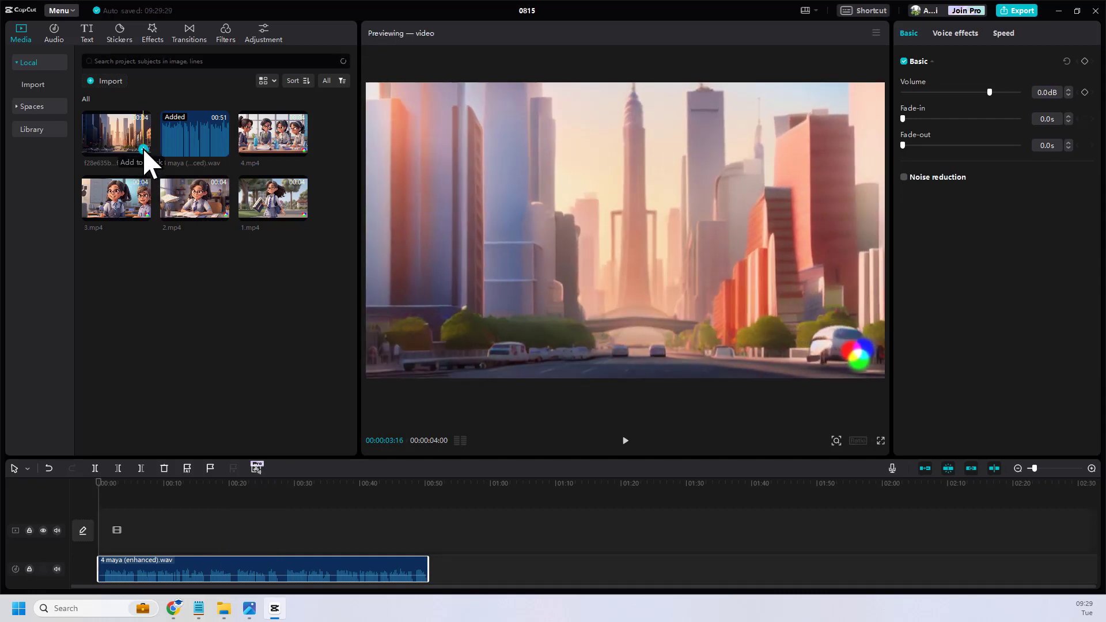
pyautogui.click(143, 151)
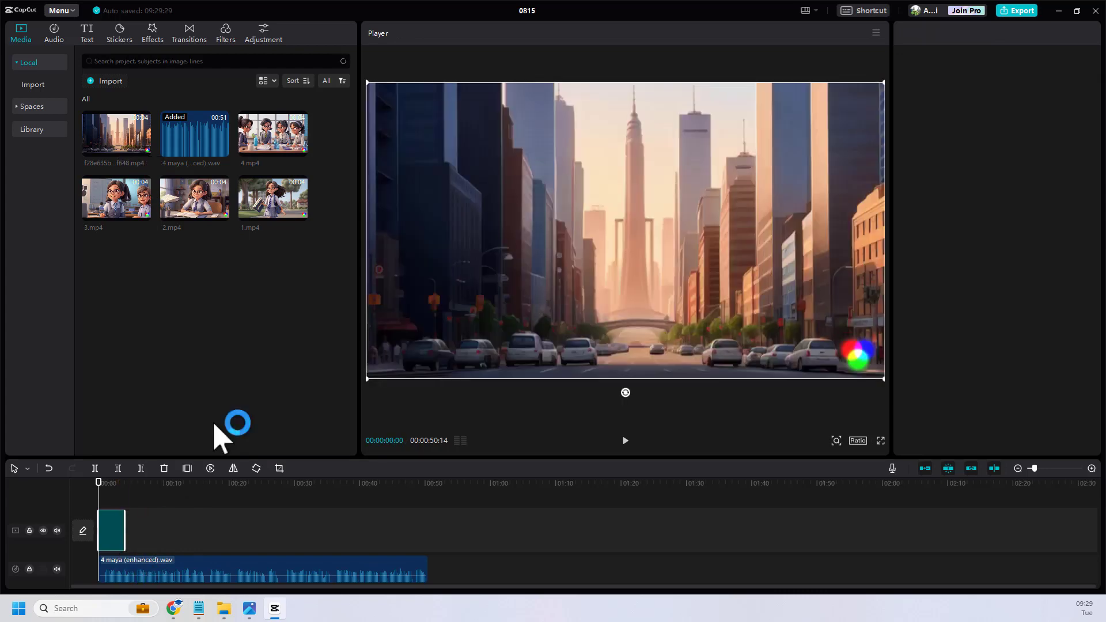
# Place 1.mp4, 2.mp4, 3.mp4 and 4.mp4 in that order after the city clip on the main video track.
pyautogui.click(300, 214)
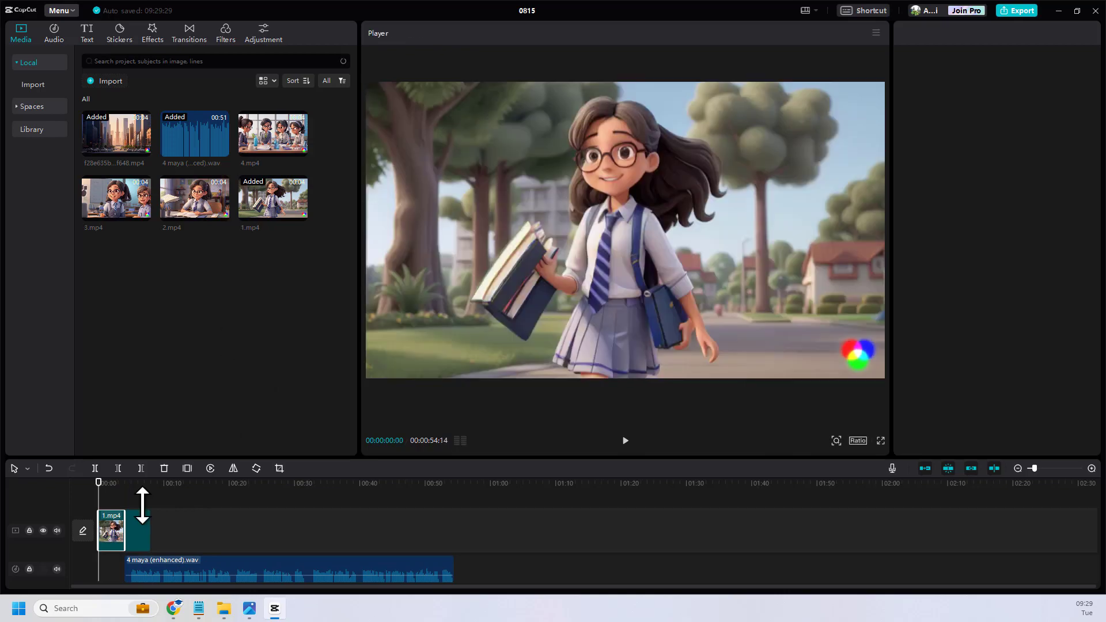
pyautogui.moveTo(111, 534); pyautogui.dragTo(168, 552)
pyautogui.moveTo(189, 212); pyautogui.dragTo(166, 534)
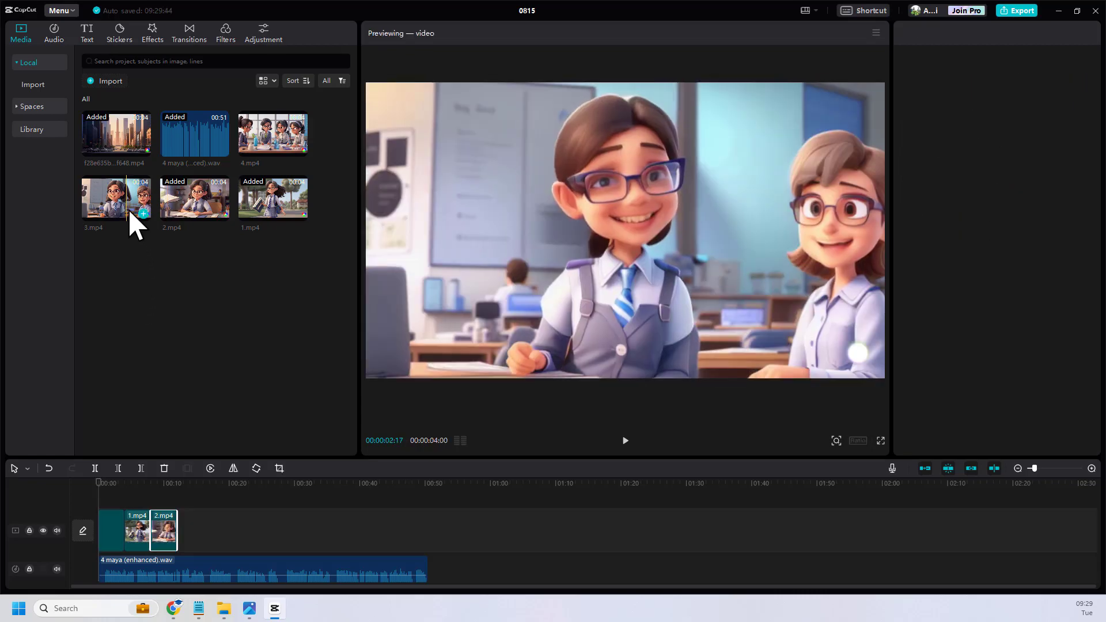
pyautogui.moveTo(127, 213); pyautogui.dragTo(197, 543)
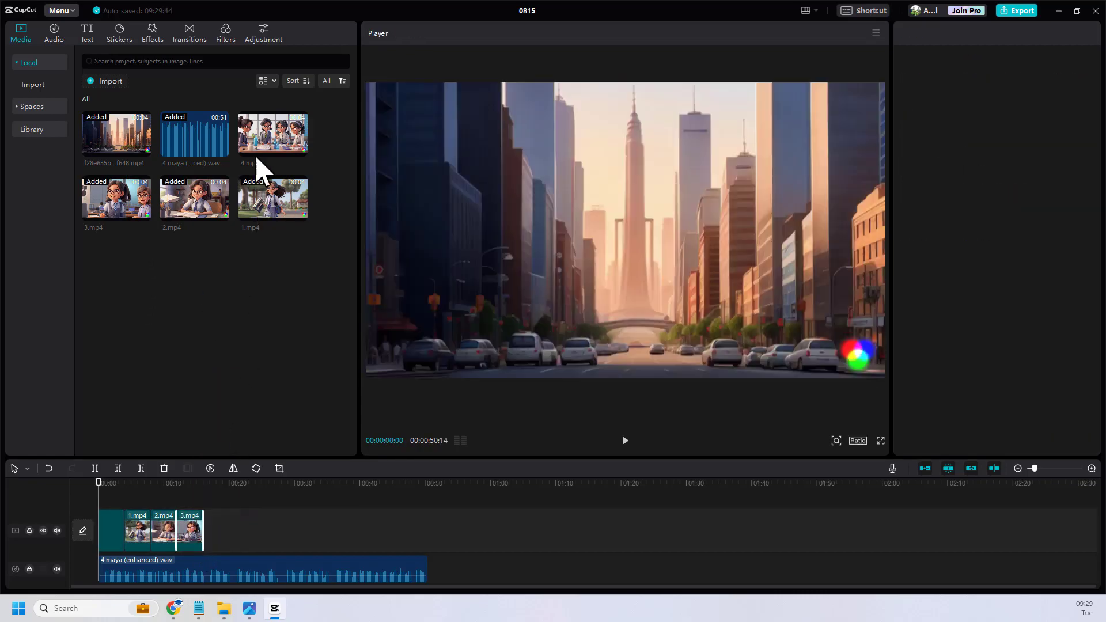
pyautogui.moveTo(257, 168); pyautogui.dragTo(213, 538)
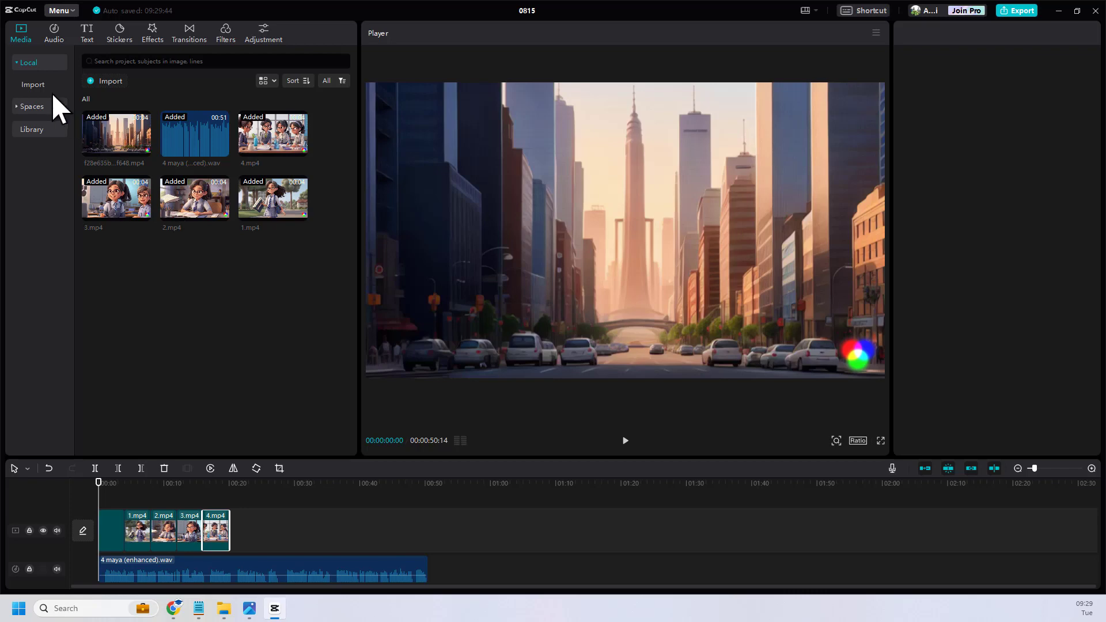
# Import the Goddess of the Sea mp3 from the Music folder and preview it, and open the audio library.
pyautogui.click(107, 82)
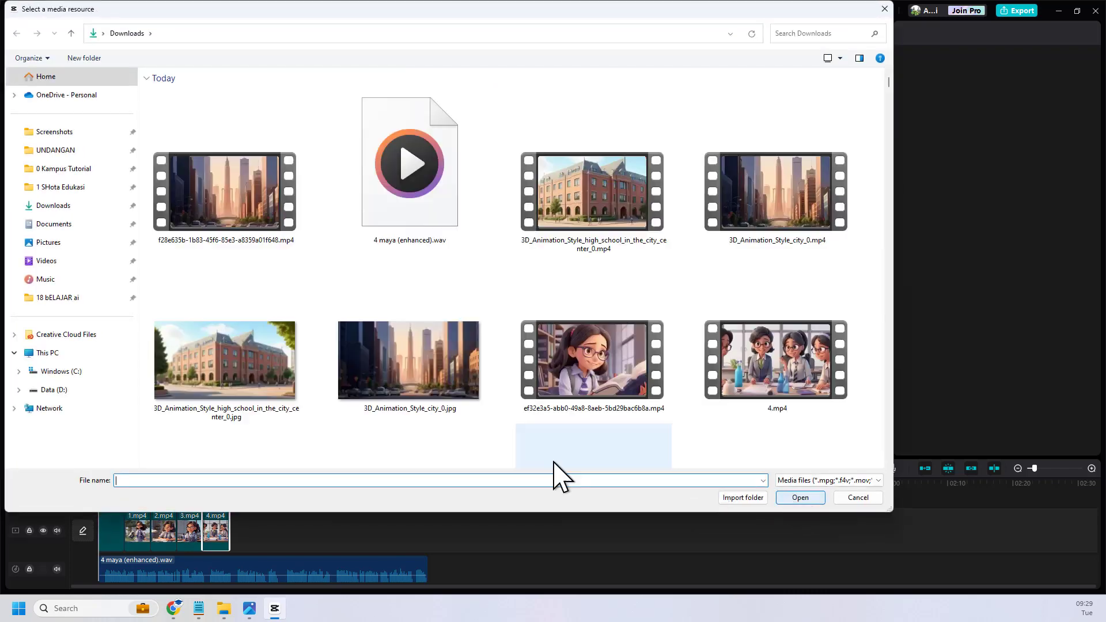
pyautogui.click(104, 279)
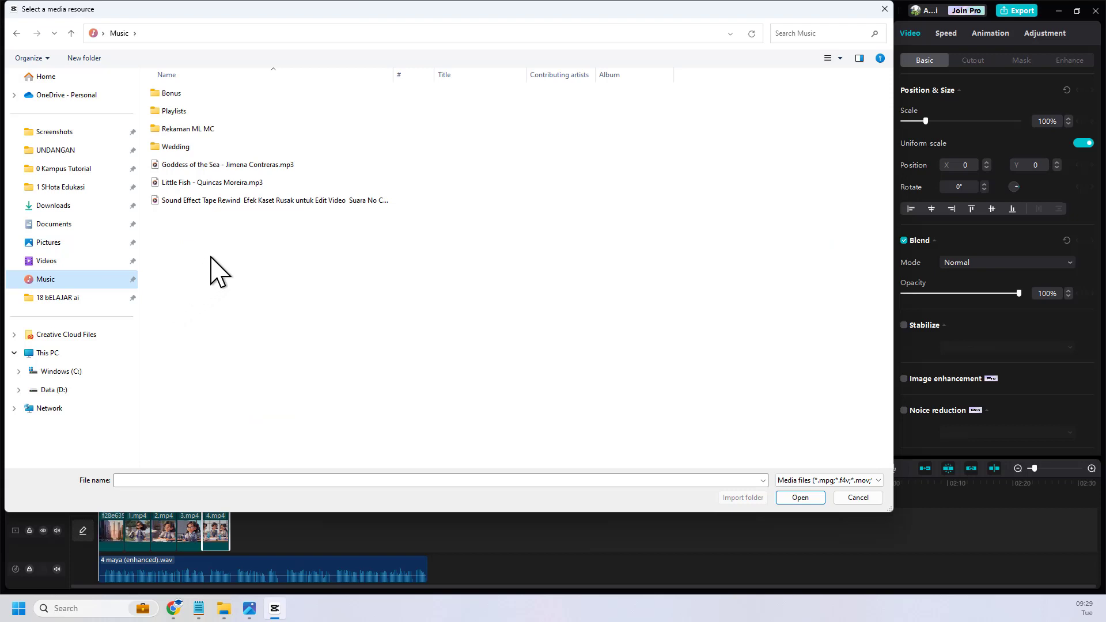
pyautogui.click(261, 167)
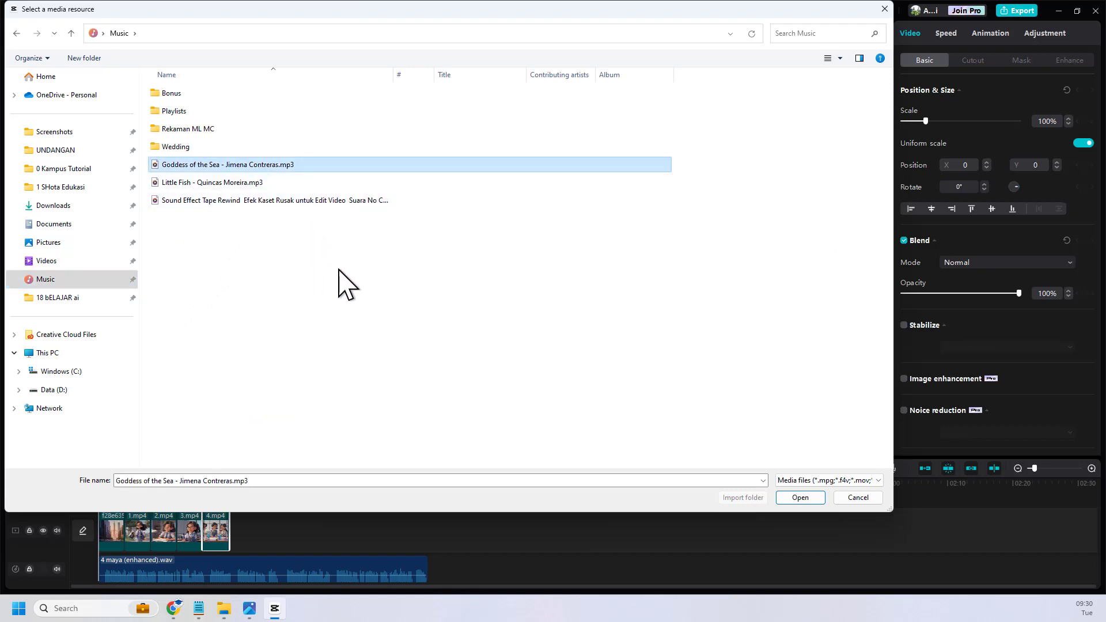
pyautogui.click(800, 498)
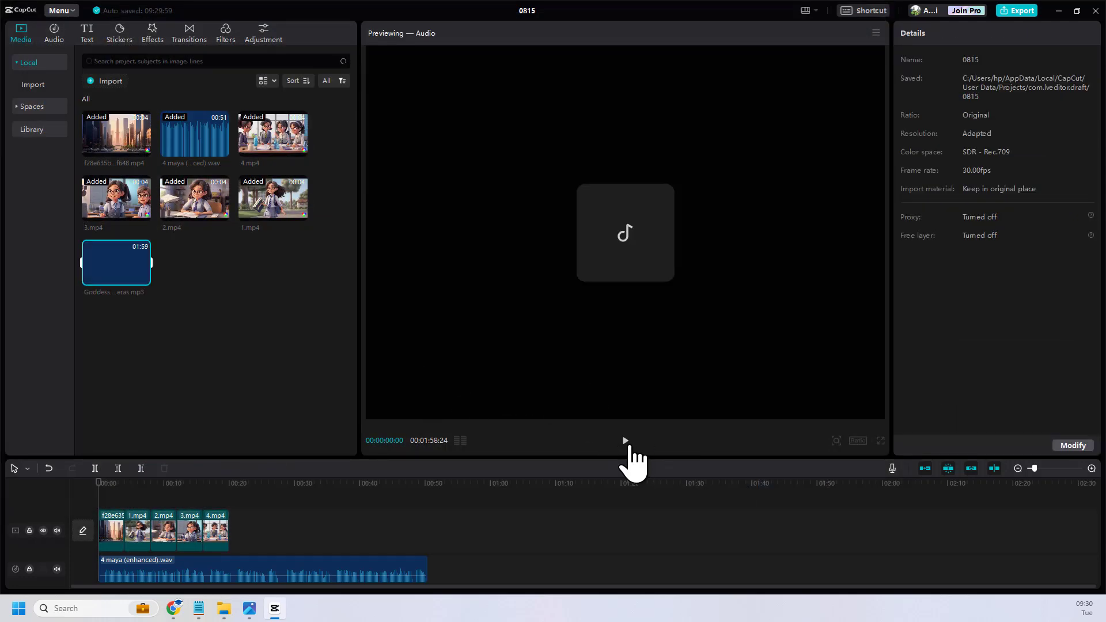
pyautogui.click(626, 441)
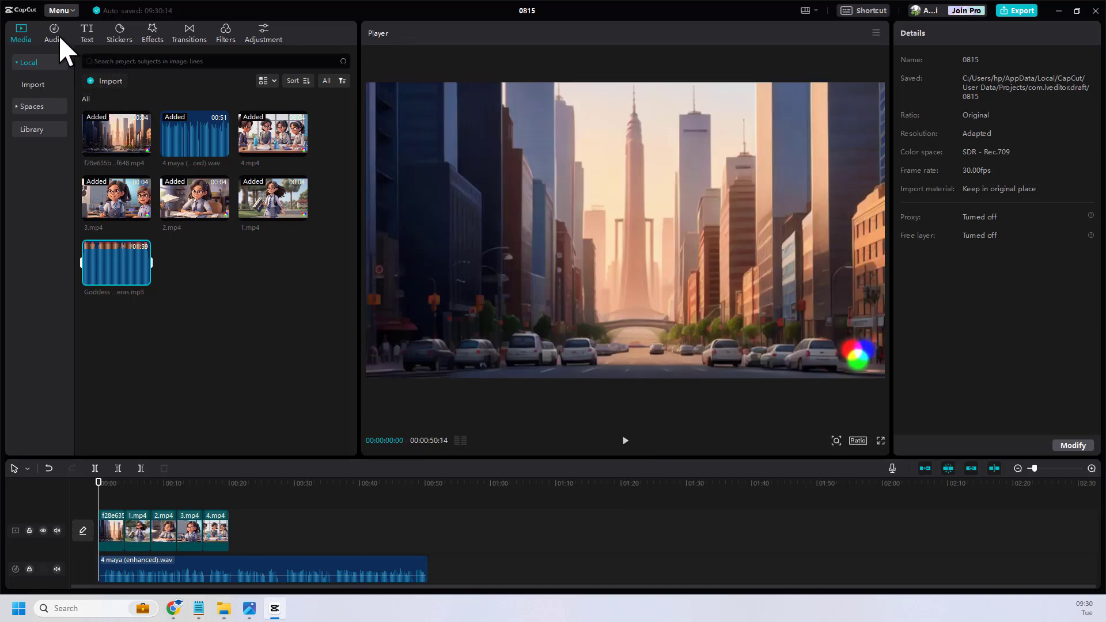
pyautogui.click(57, 33)
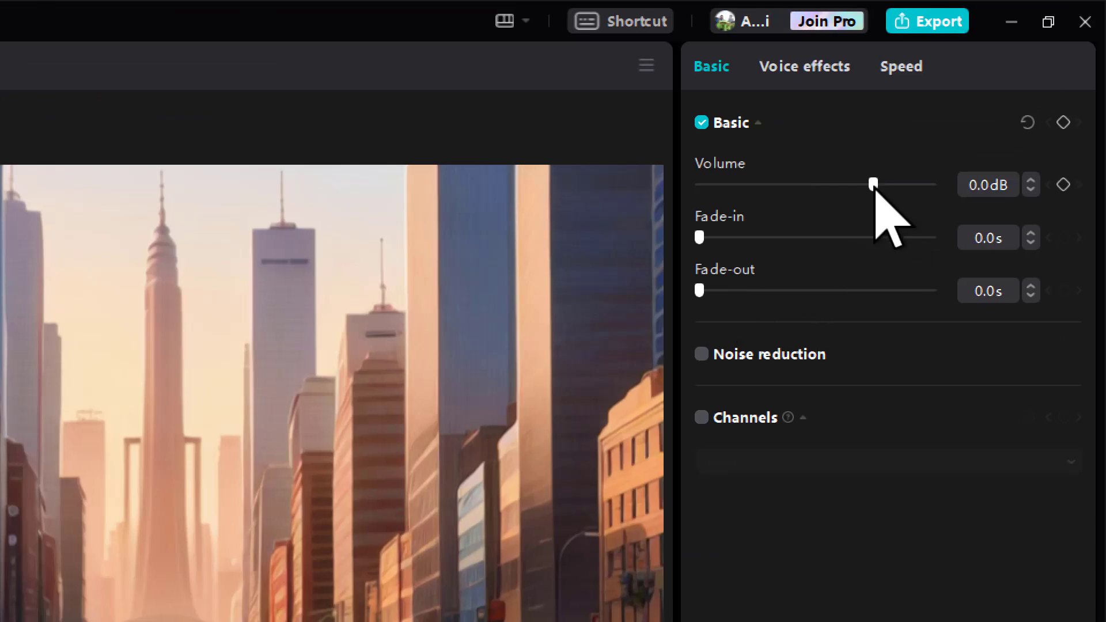
# Lower the volume of the Spring Fling background music to -11.3 dB, playing the video to check the balance with the narration.
pyautogui.moveTo(871, 183); pyautogui.dragTo(828, 183)
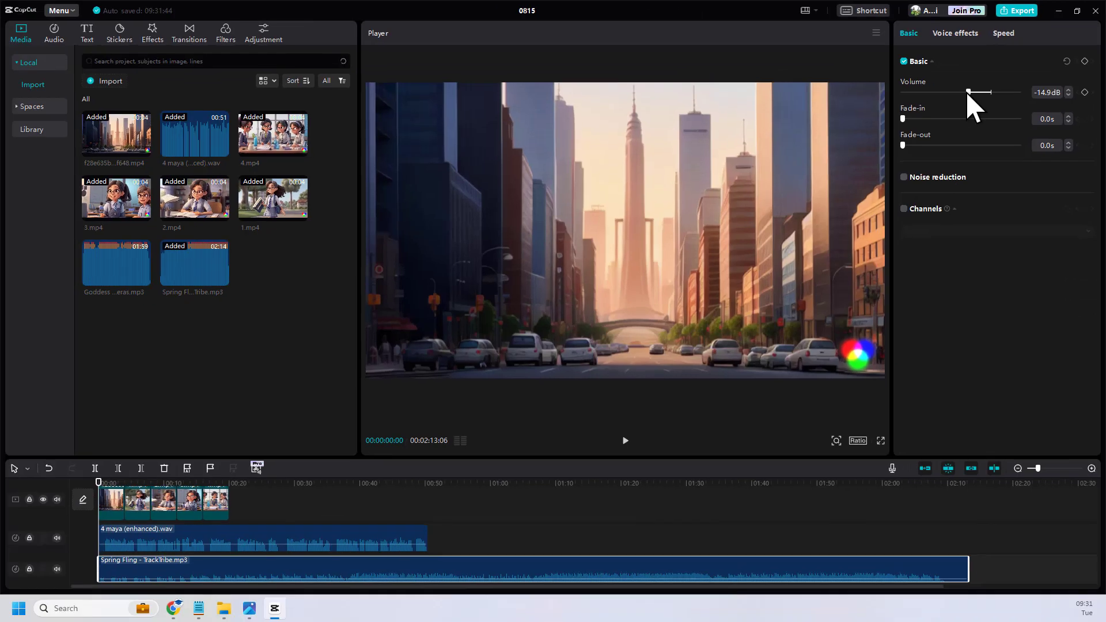
pyautogui.moveTo(969, 93); pyautogui.dragTo(964, 93)
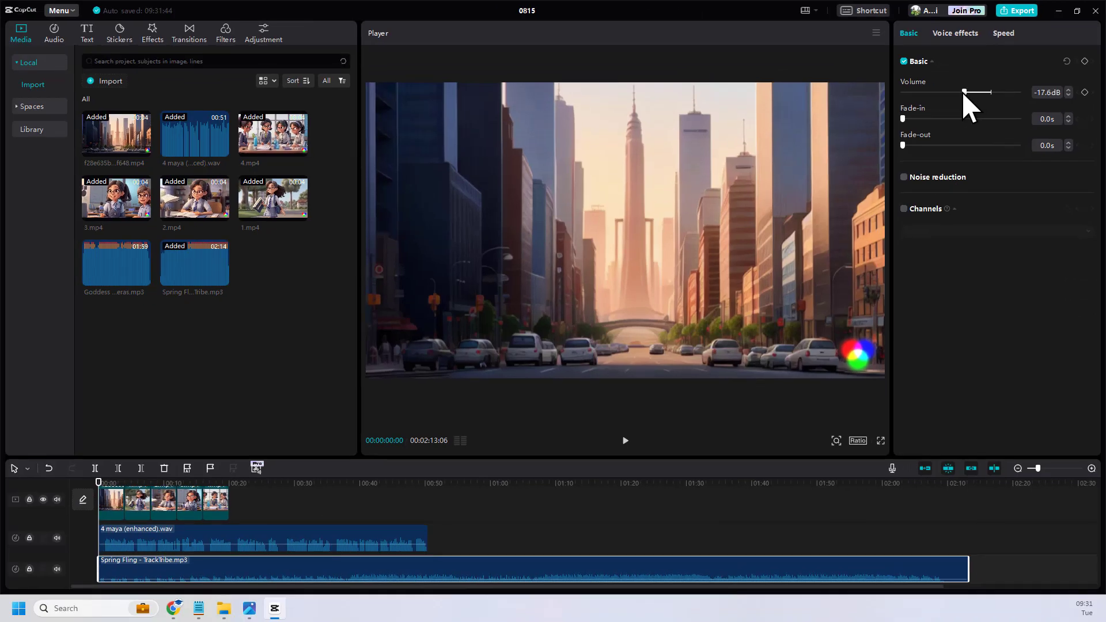
pyautogui.click(624, 441)
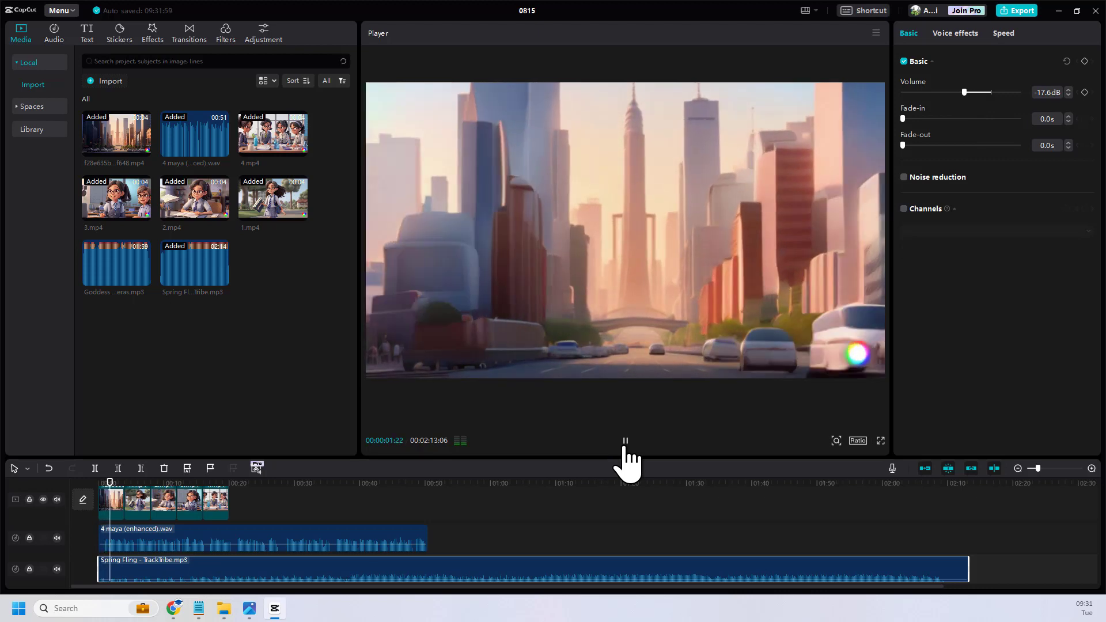
pyautogui.click(625, 444)
pyautogui.moveTo(964, 90); pyautogui.dragTo(971, 92)
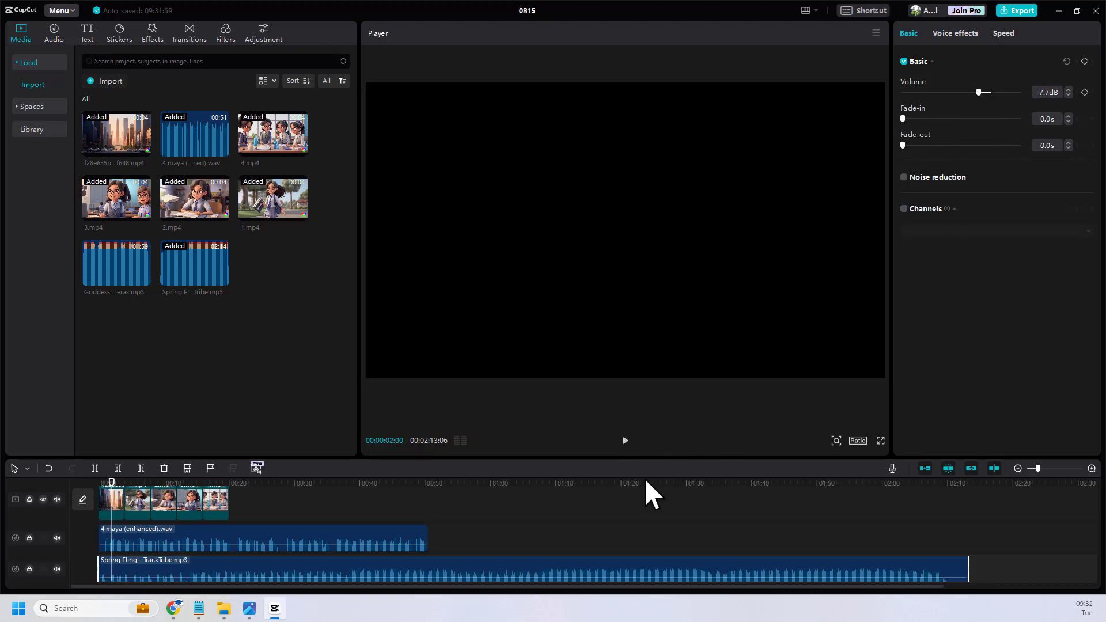
pyautogui.click(627, 441)
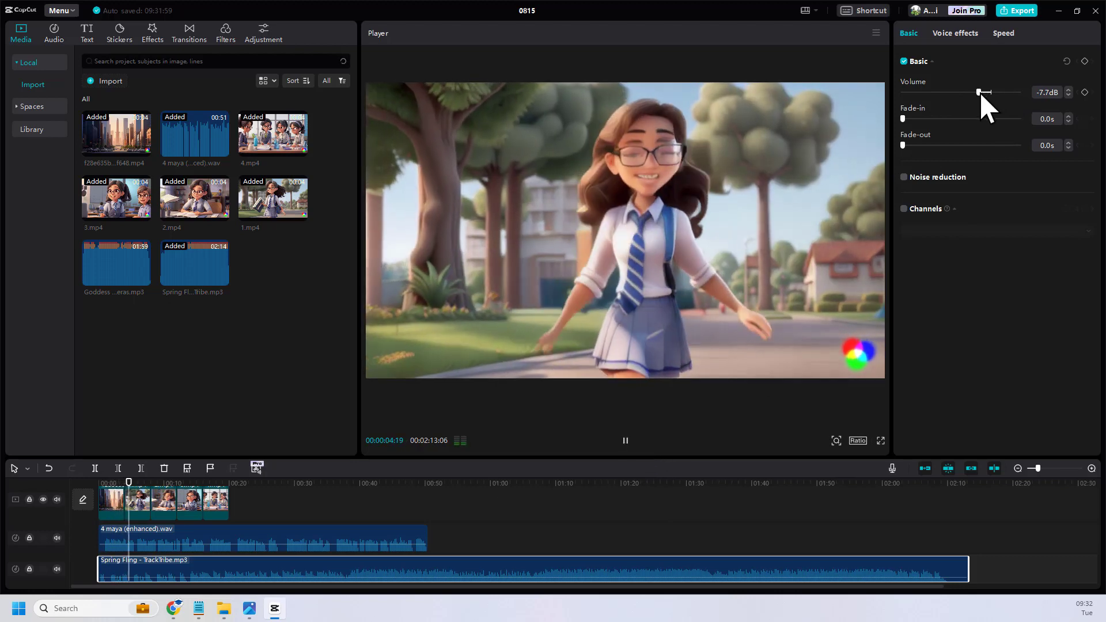
pyautogui.moveTo(977, 93); pyautogui.dragTo(972, 92)
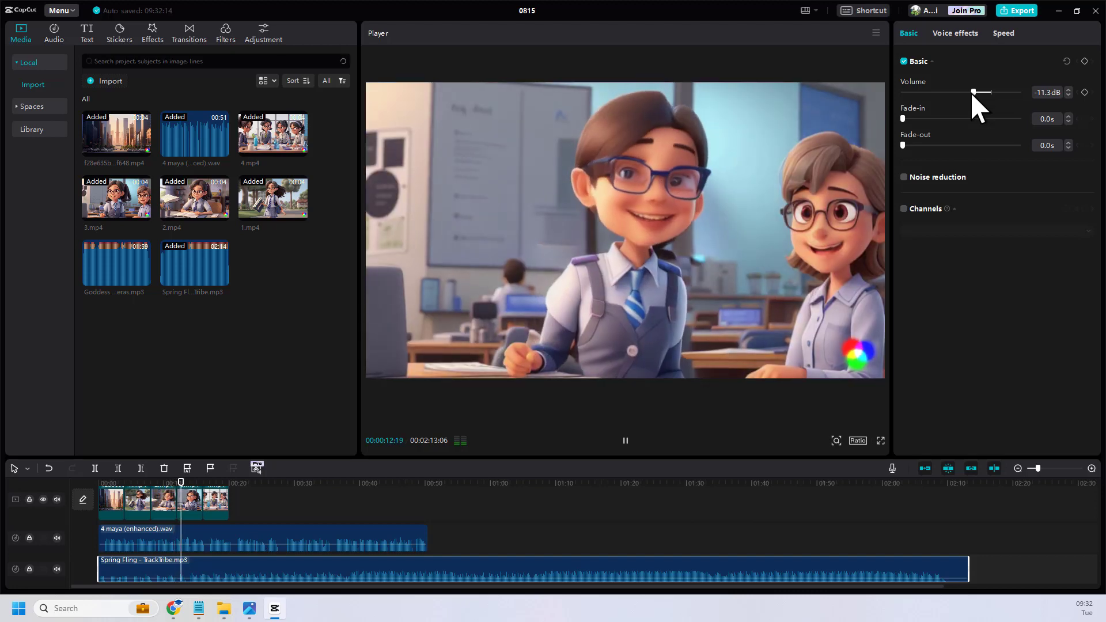
pyautogui.click(626, 441)
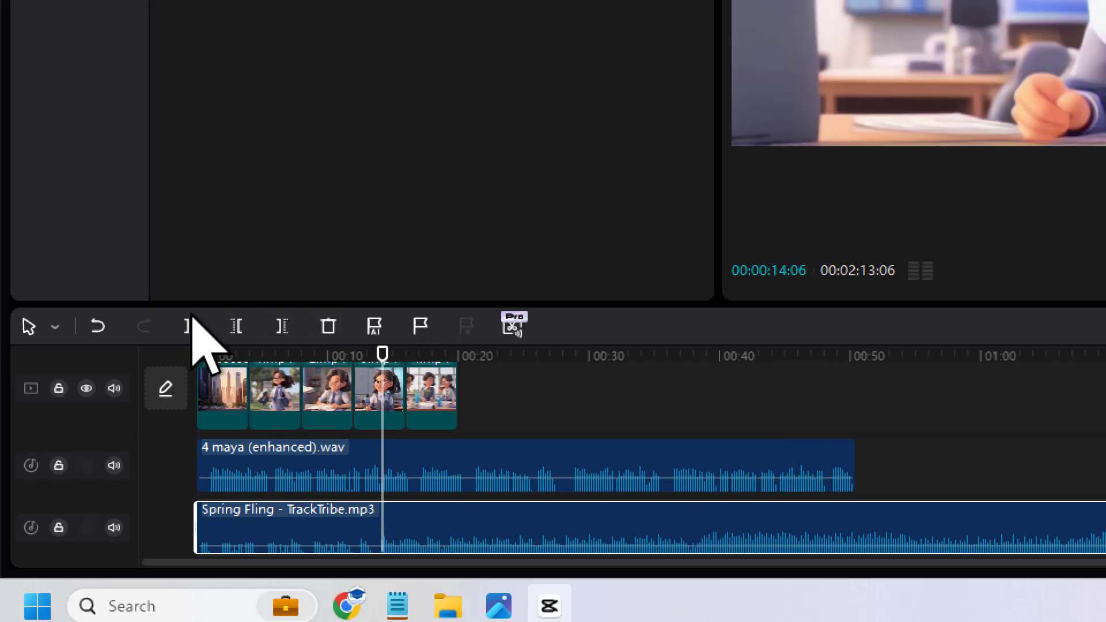
# Duplicate the f28e635b city clip and place the copy directly after the original on the main video track.
pyautogui.click(232, 402)
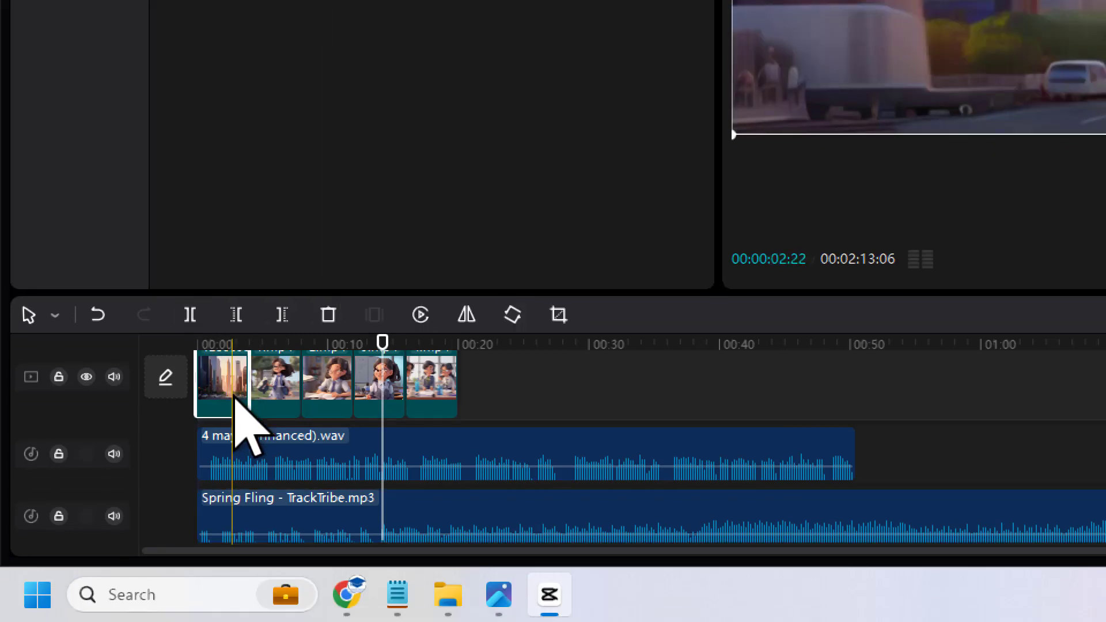
pyautogui.scroll(1, 302, 414)
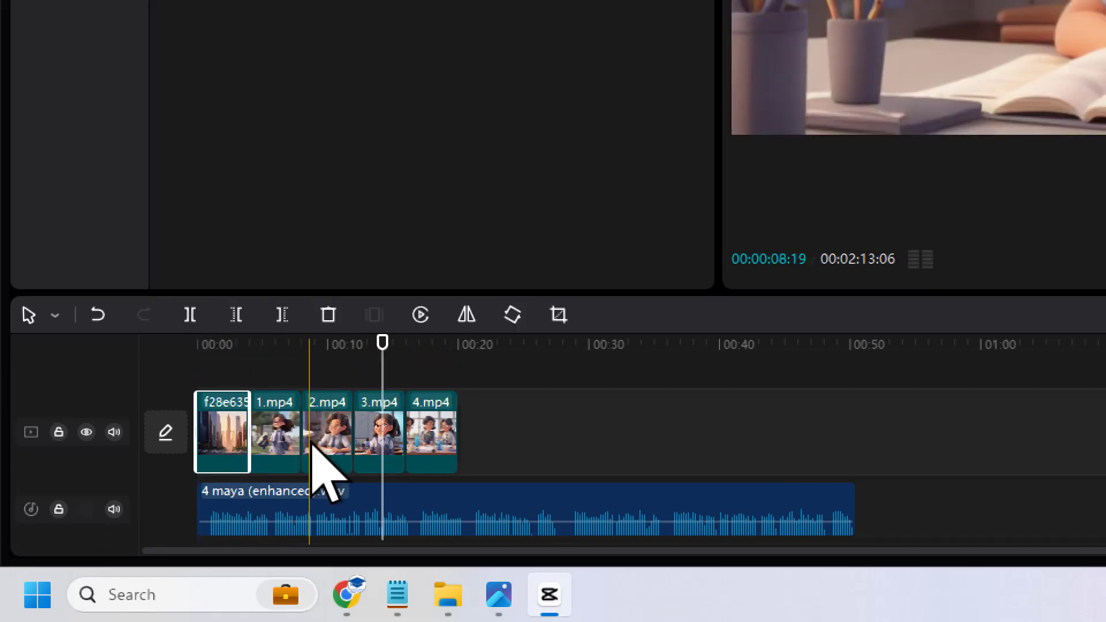
pyautogui.hotkey('ctrl', 'v')
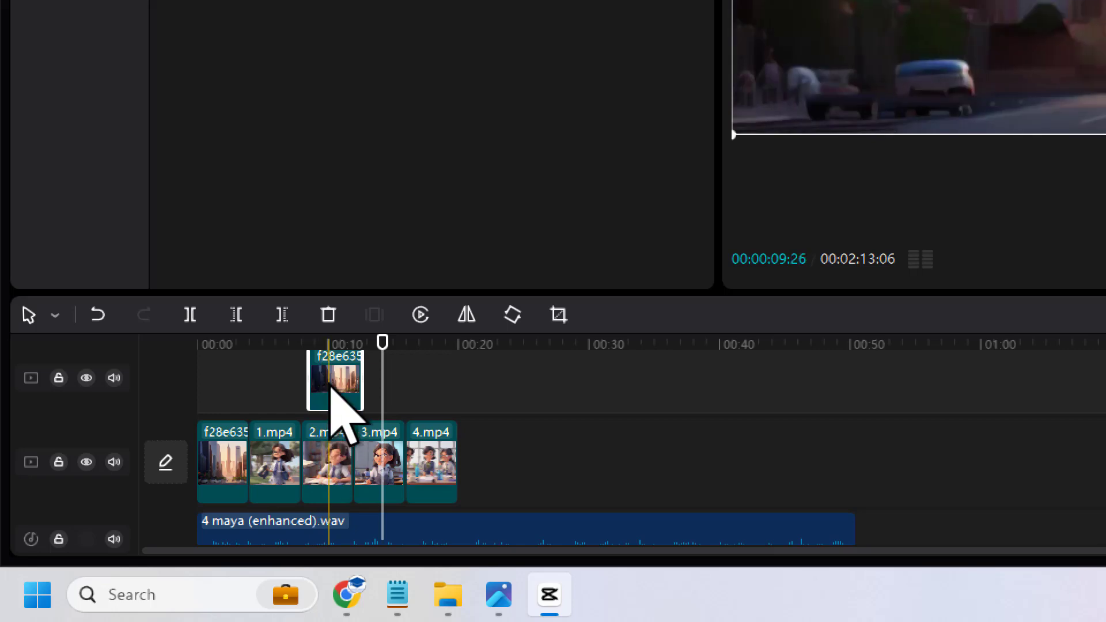
pyautogui.moveTo(331, 392); pyautogui.dragTo(265, 487)
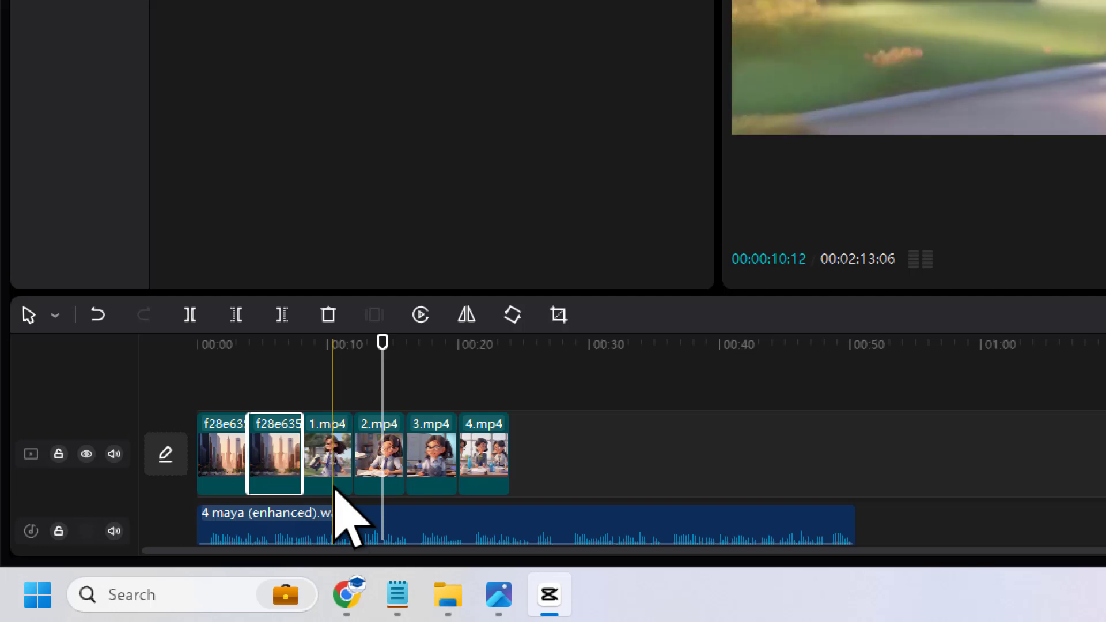
# Duplicate the 1.mp4 clip, place the copy directly after the original, and play the sequence from the 3.mp4 clip.
pyautogui.click(334, 480)
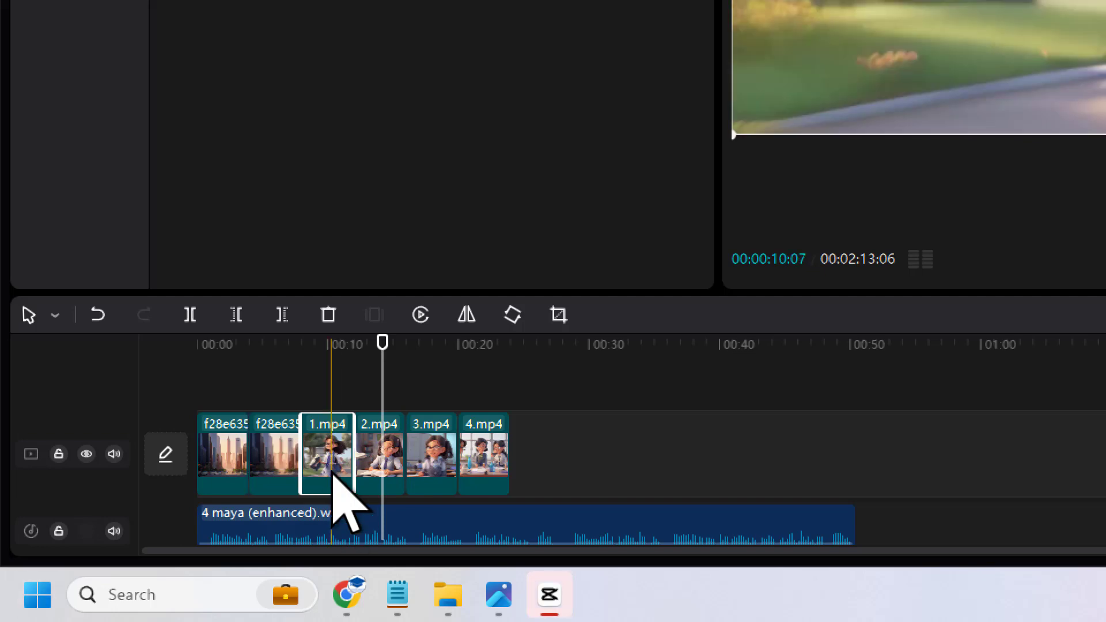
pyautogui.hotkey('ctrl', 'v')
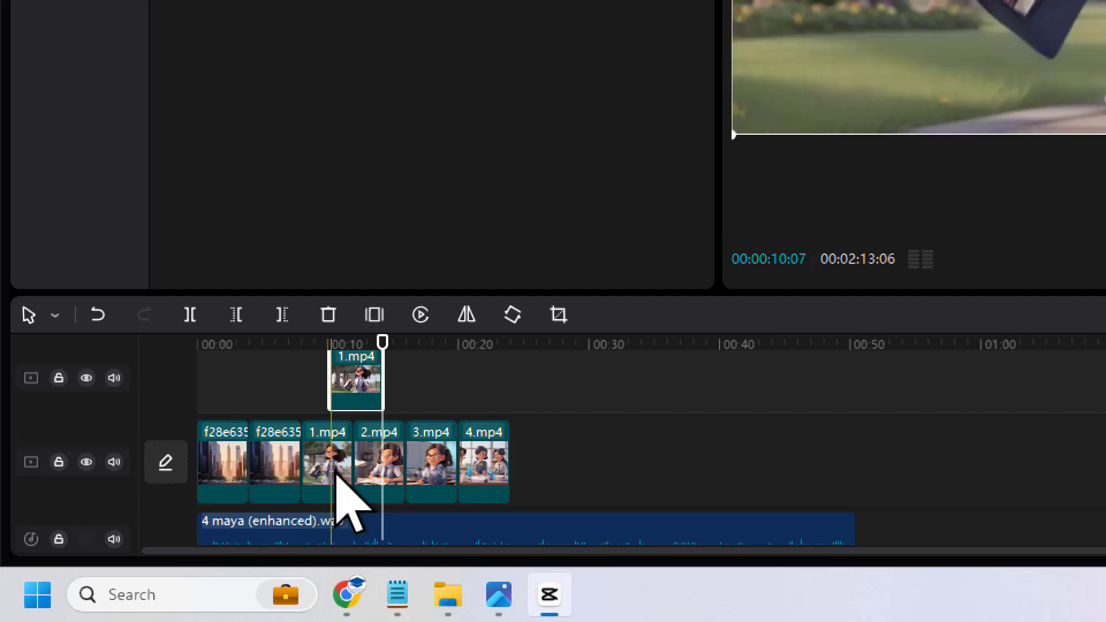
pyautogui.moveTo(354, 403); pyautogui.dragTo(372, 513)
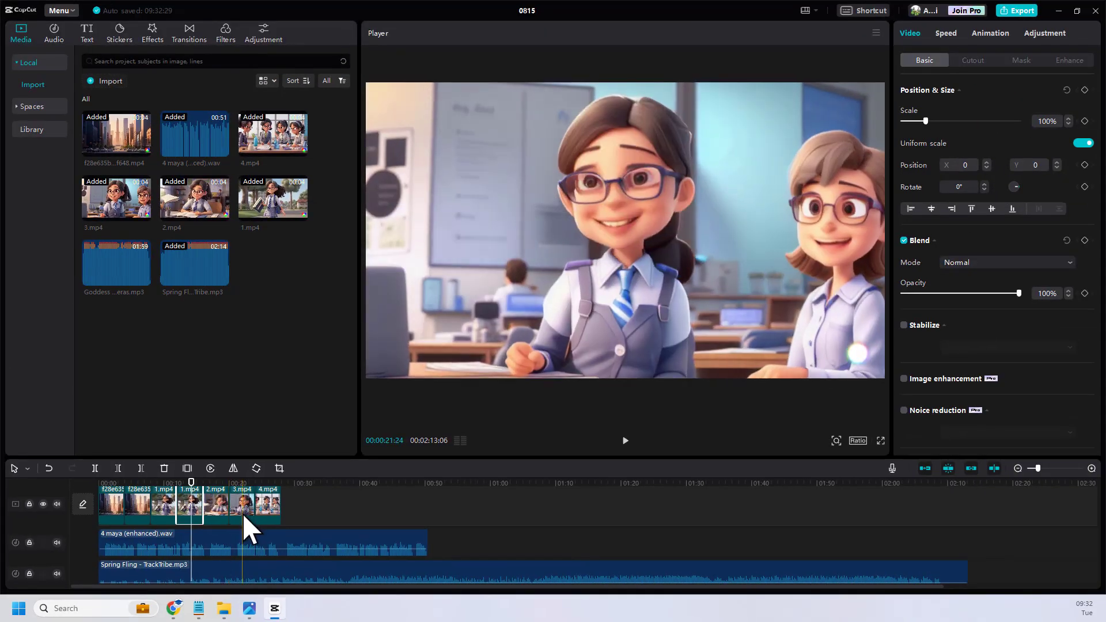
pyautogui.click(626, 441)
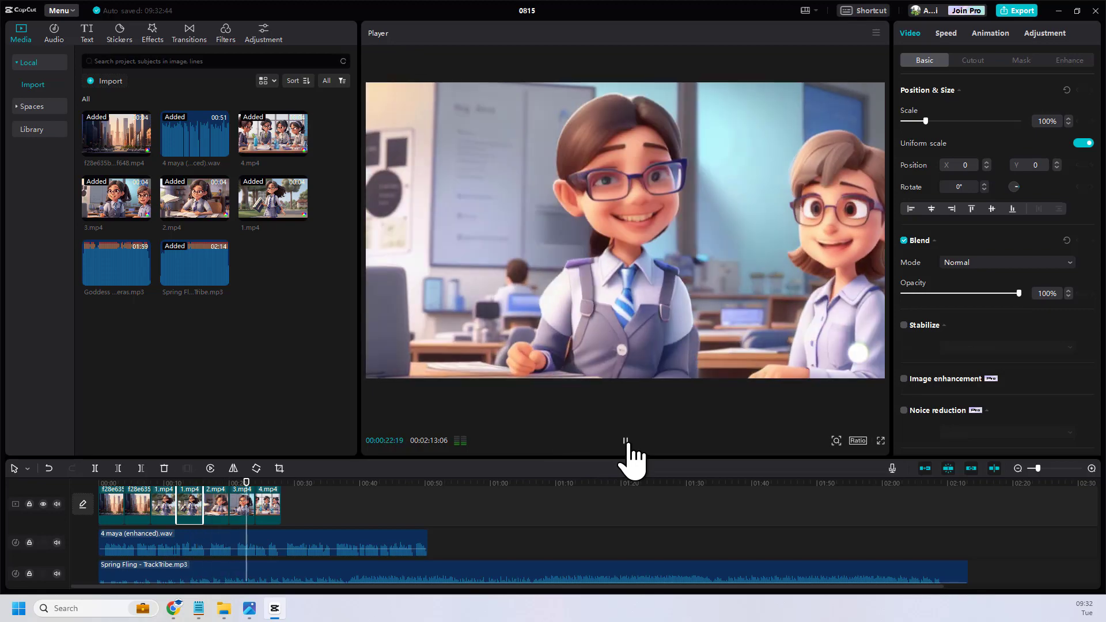
# Delete the duplicate 1.mp4 clip from the main video track, checking the playback around the 2.mp4 and 3.mp4 clips.
pyautogui.click(626, 440)
pyautogui.click(241, 506)
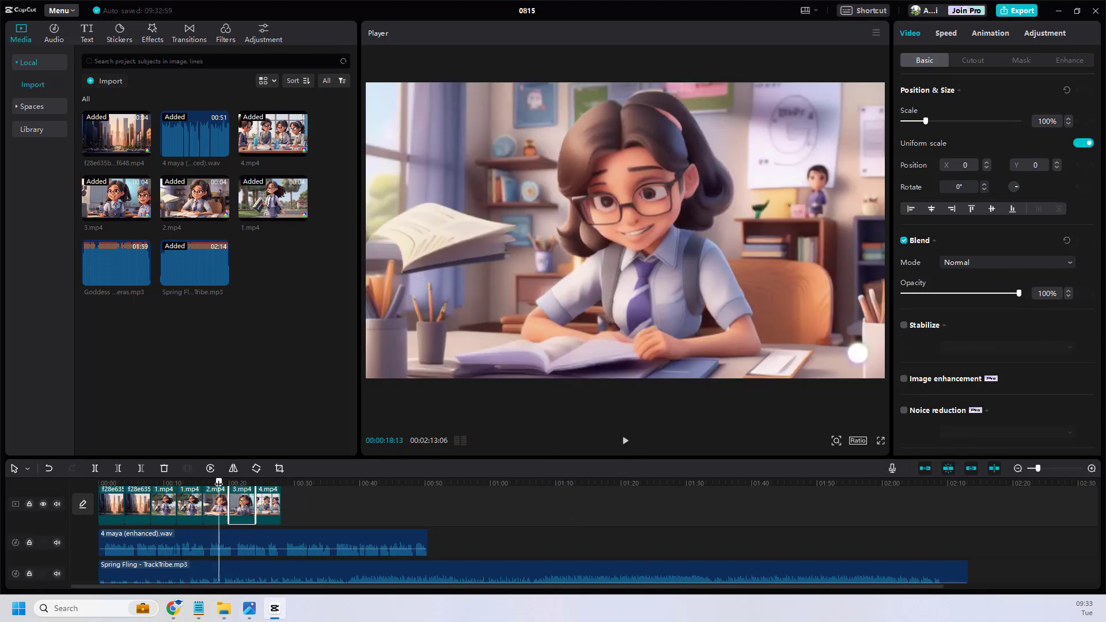
pyautogui.click(625, 441)
pyautogui.press('Delete')
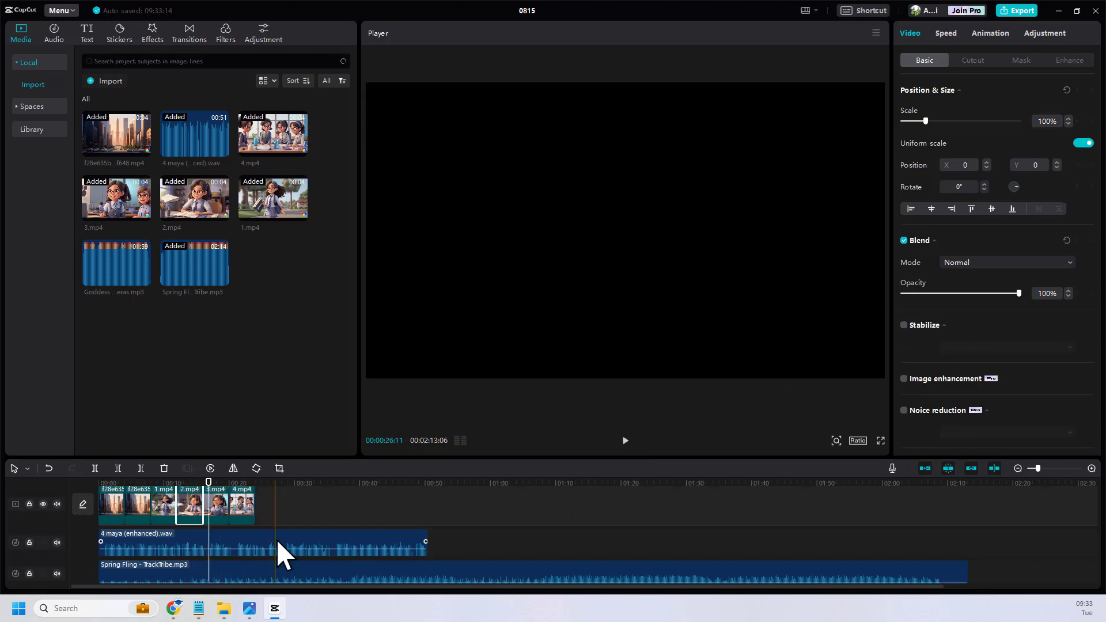
pyautogui.click(187, 489)
# Duplicate the 4.mp4 clip and place the copy directly after the original at the end of the main video track.
pyautogui.hotkey('ctrl', 'z')
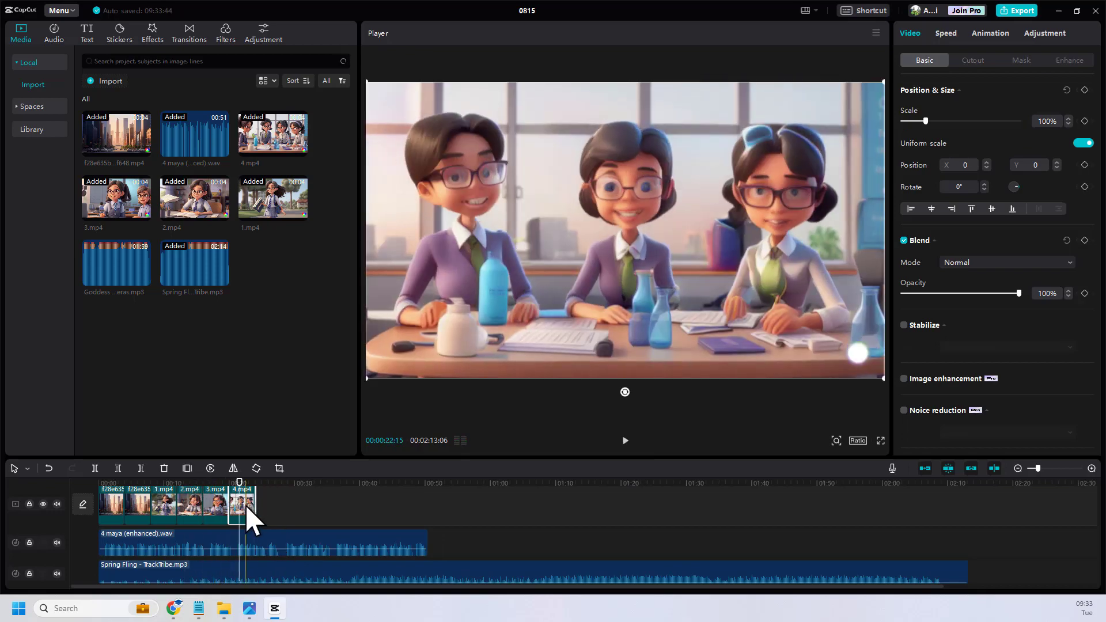
pyautogui.click(486, 579)
pyautogui.click(625, 440)
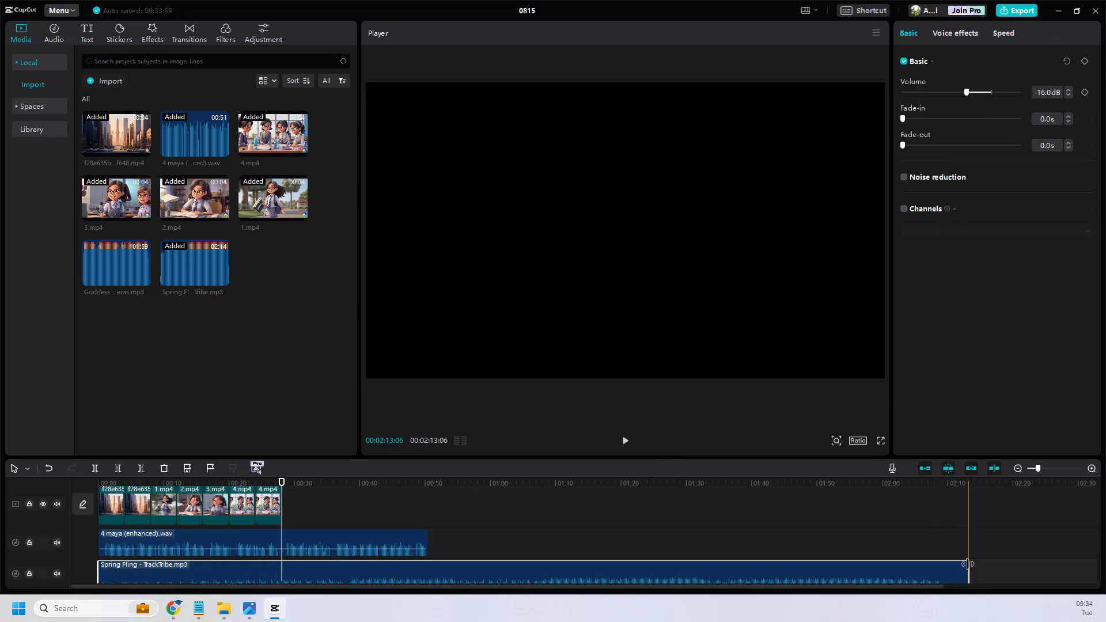
# Trim the Spring Fling music and the narration to end with the last video clip, and look through the shortened sequence.
pyautogui.press('w')
pyautogui.click(425, 544)
pyautogui.press('w')
pyautogui.moveTo(302, 479); pyautogui.dragTo(246, 492)
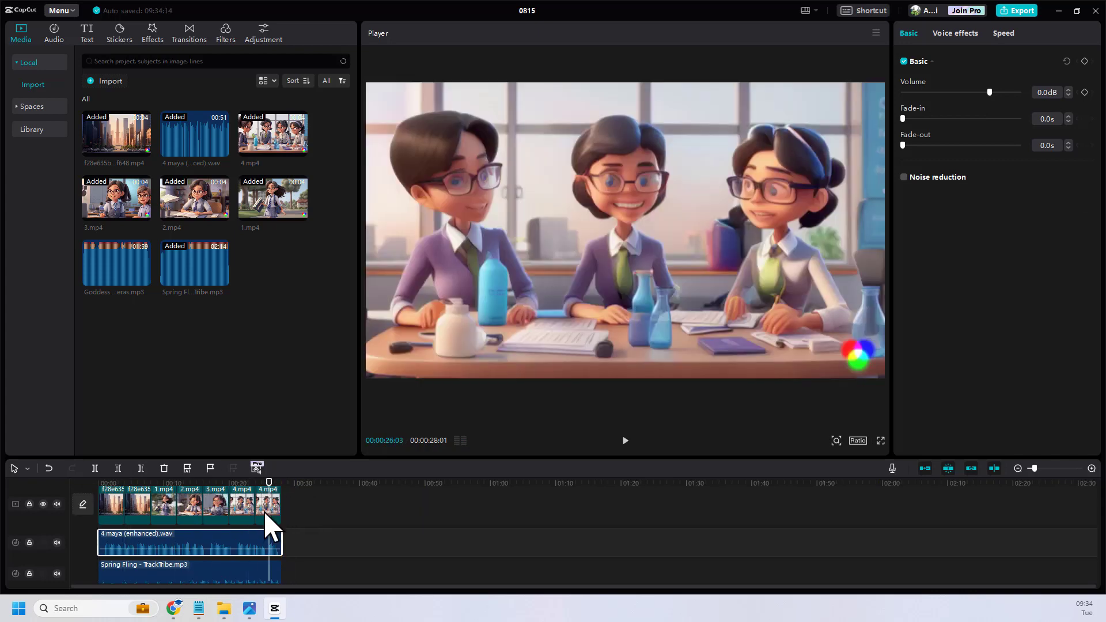
pyautogui.scroll(-2, 271, 524)
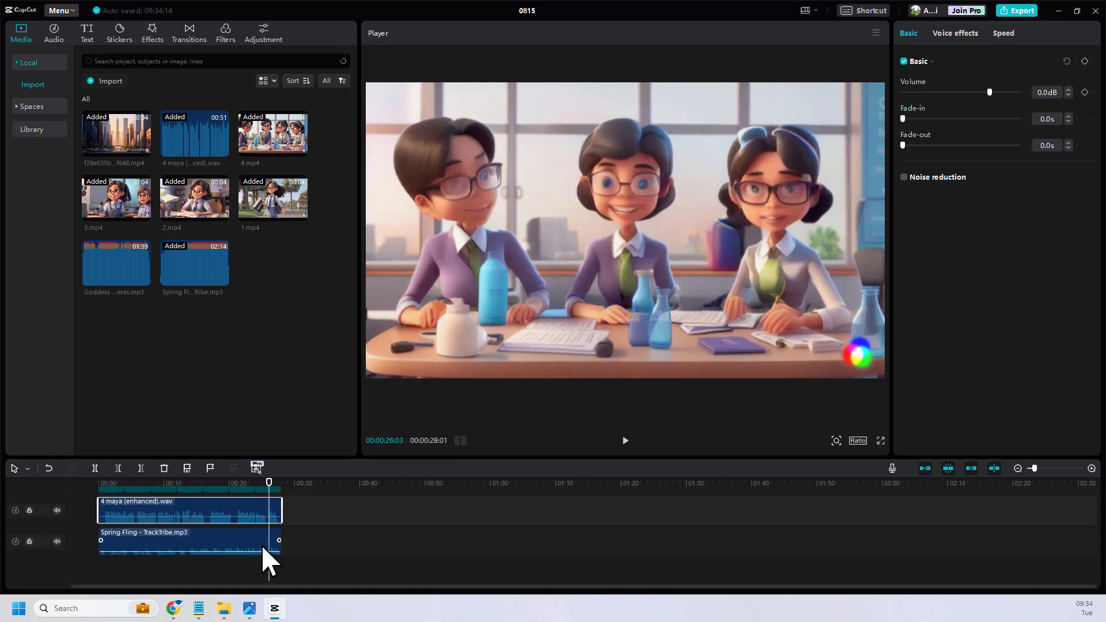
pyautogui.scroll(2, 261, 530)
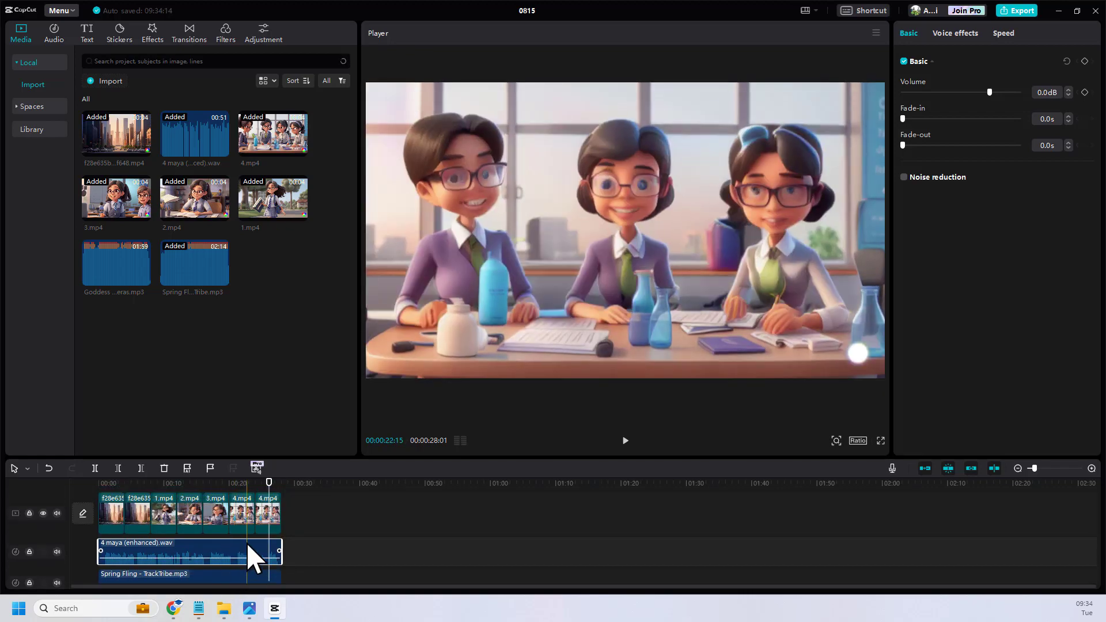
pyautogui.scroll(1, 248, 541)
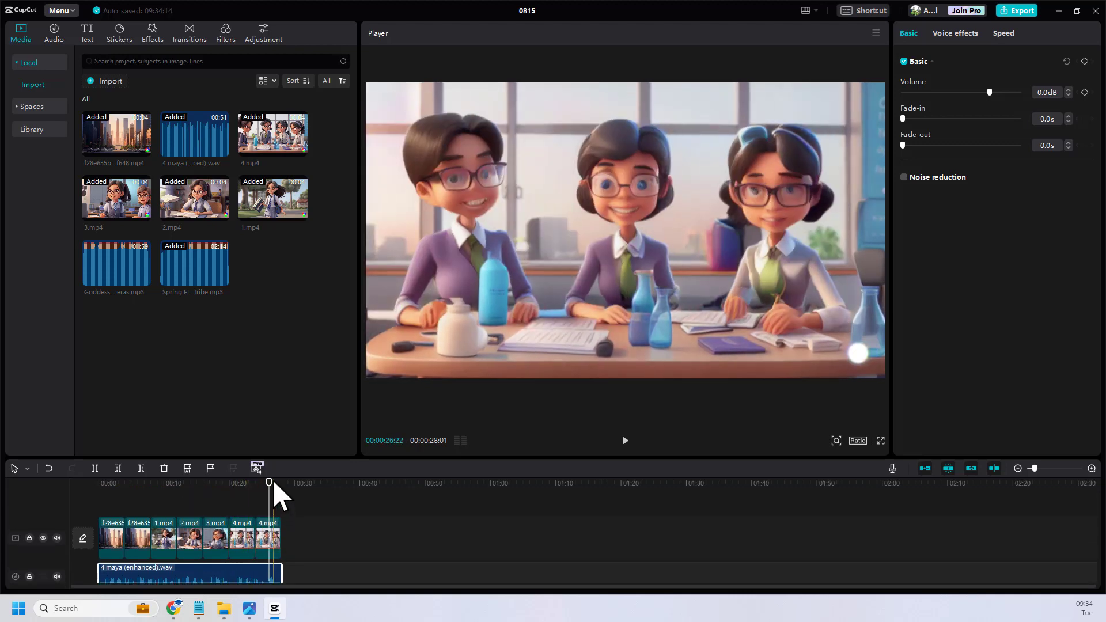
pyautogui.moveTo(271, 485); pyautogui.dragTo(136, 509)
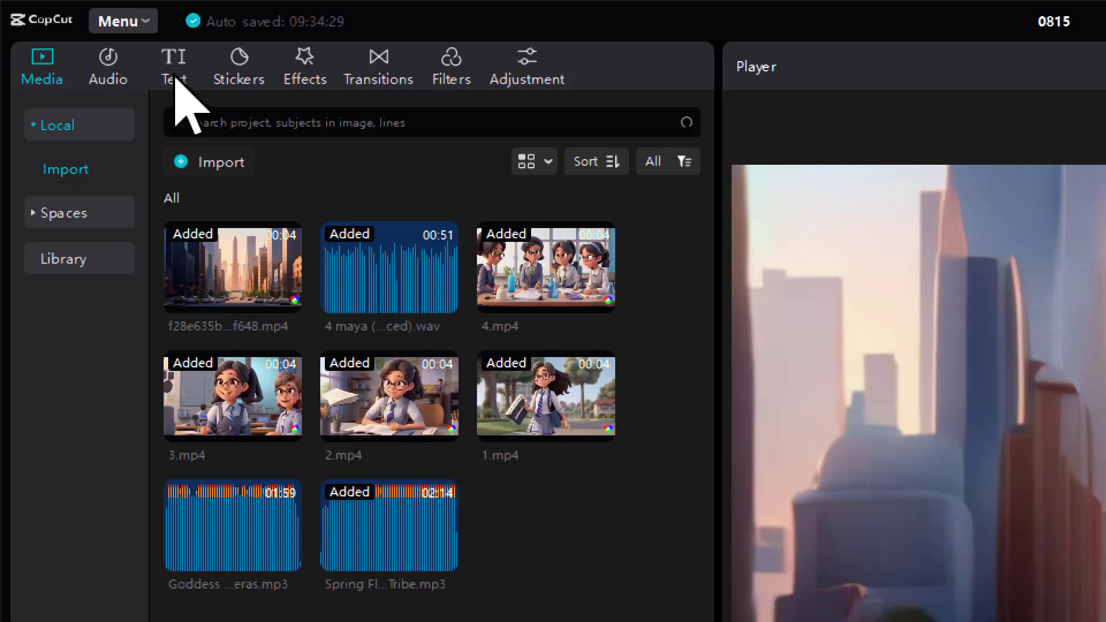
# Generate auto captions from the narration with Indonesian as the speech language.
pyautogui.click(176, 80)
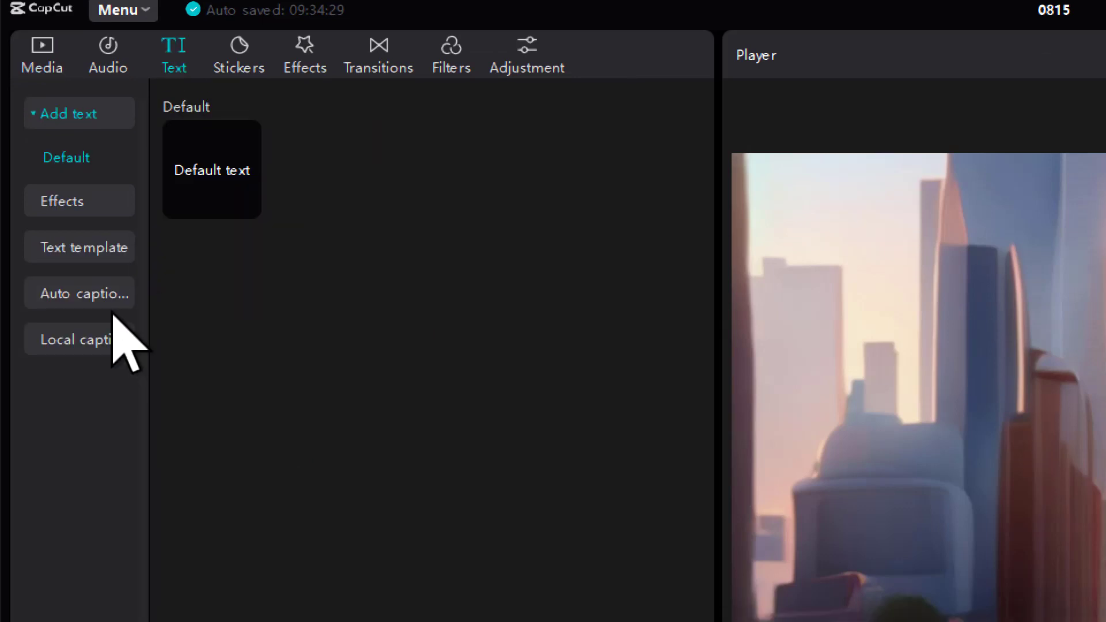
pyautogui.click(104, 309)
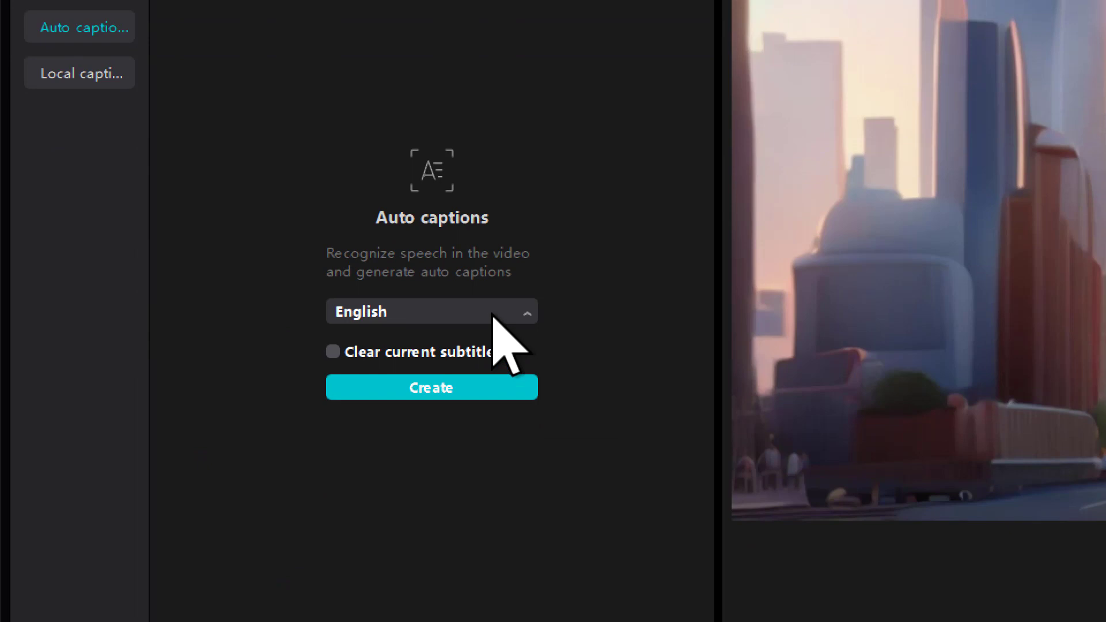
pyautogui.click(493, 314)
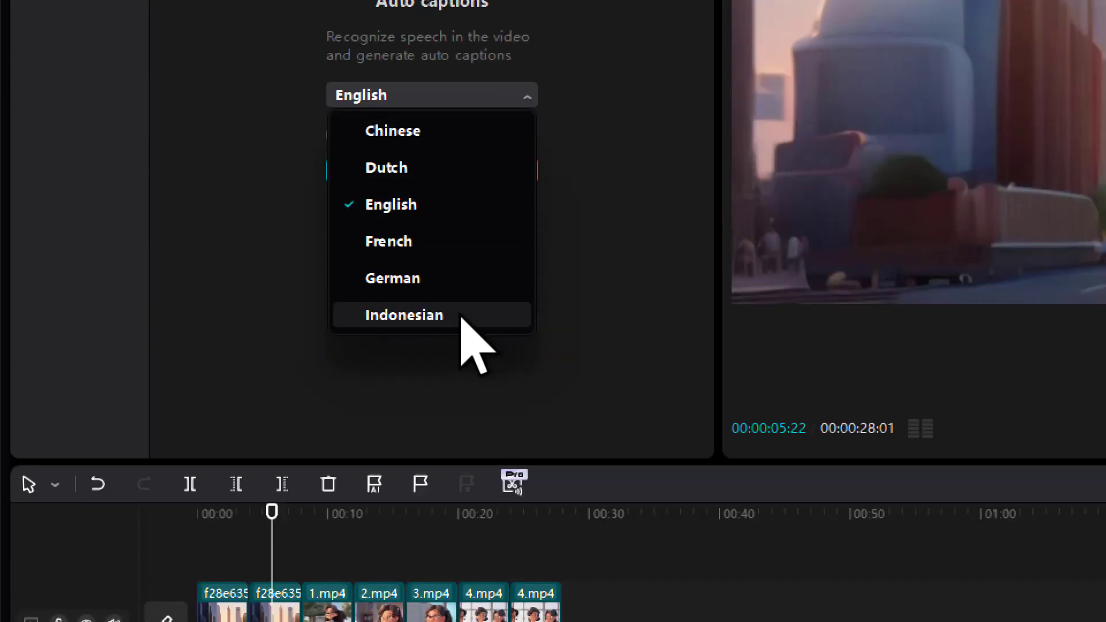
pyautogui.click(460, 315)
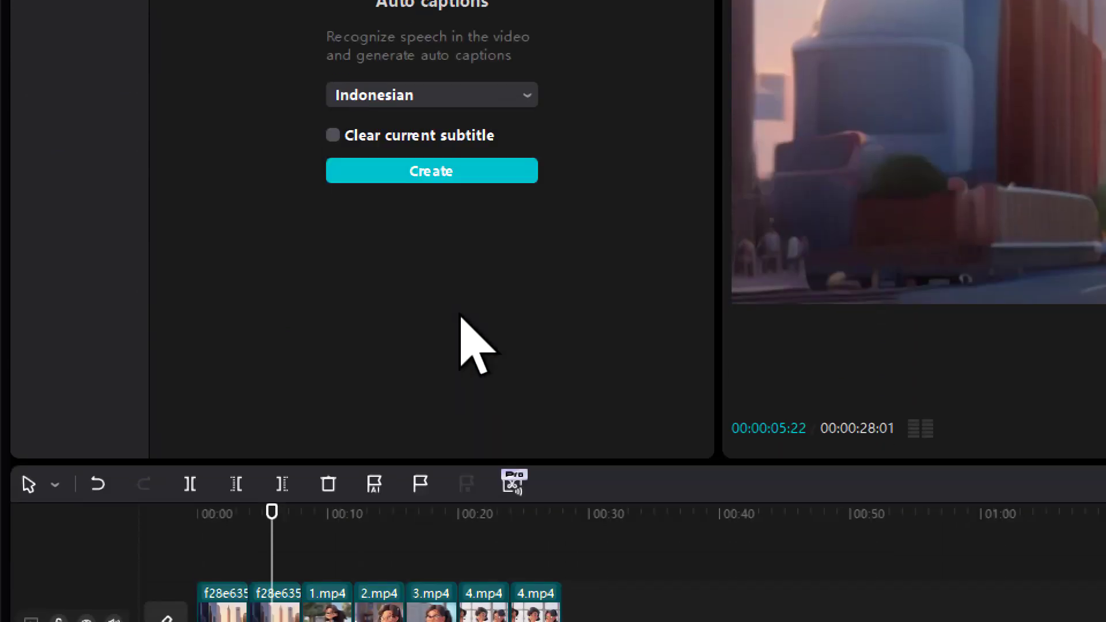
pyautogui.click(457, 314)
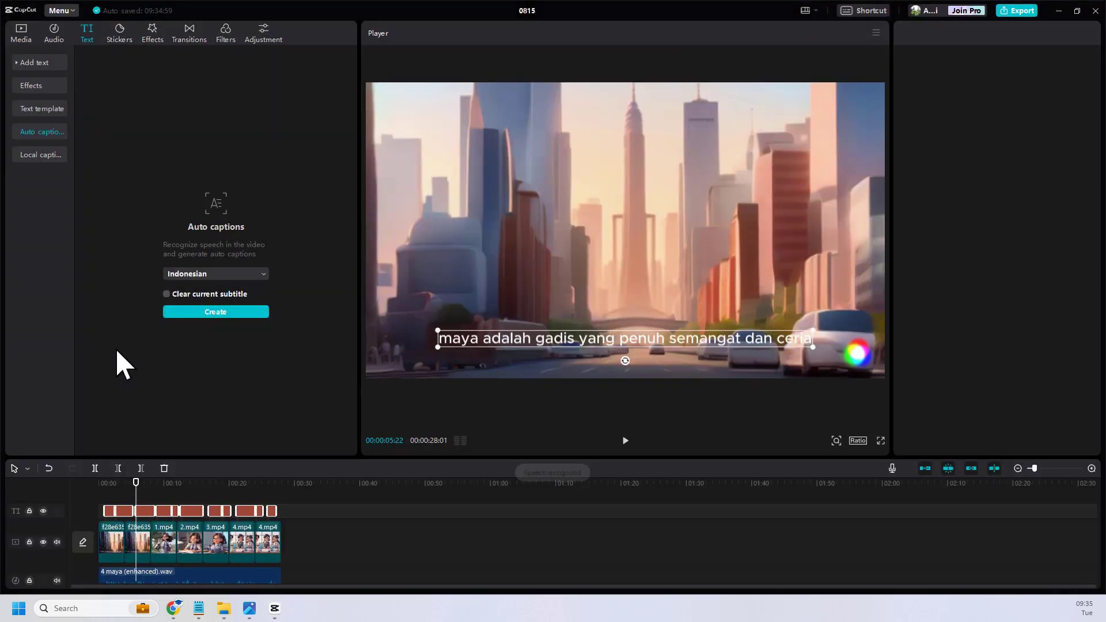
# Apply the white text preset with a black outline to all captions and increase the stroke thickness.
pyautogui.click(194, 511)
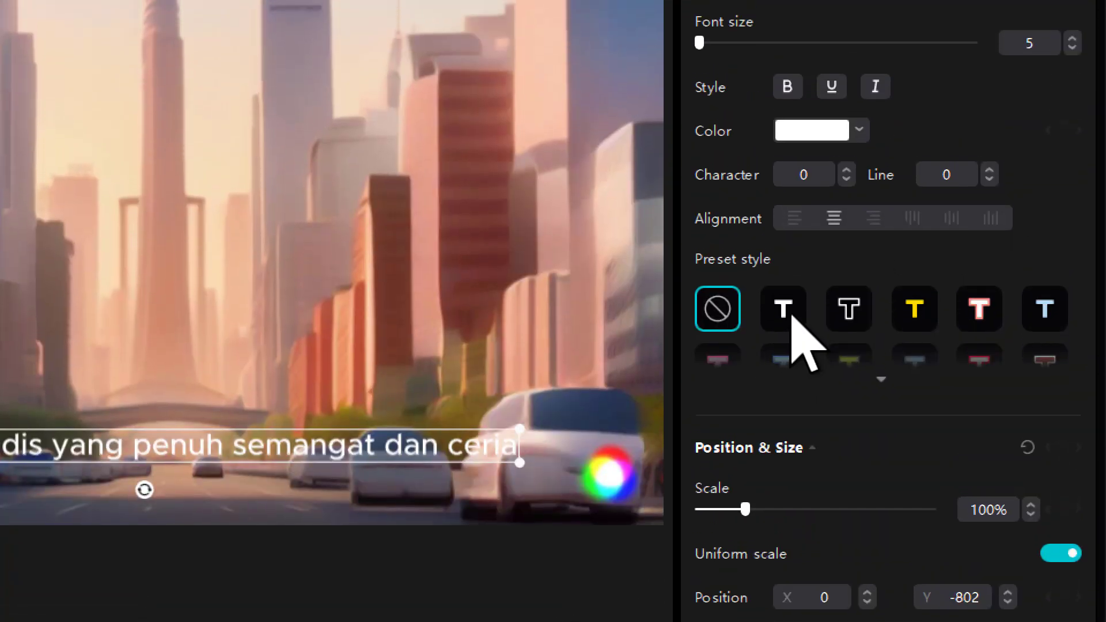
pyautogui.click(784, 311)
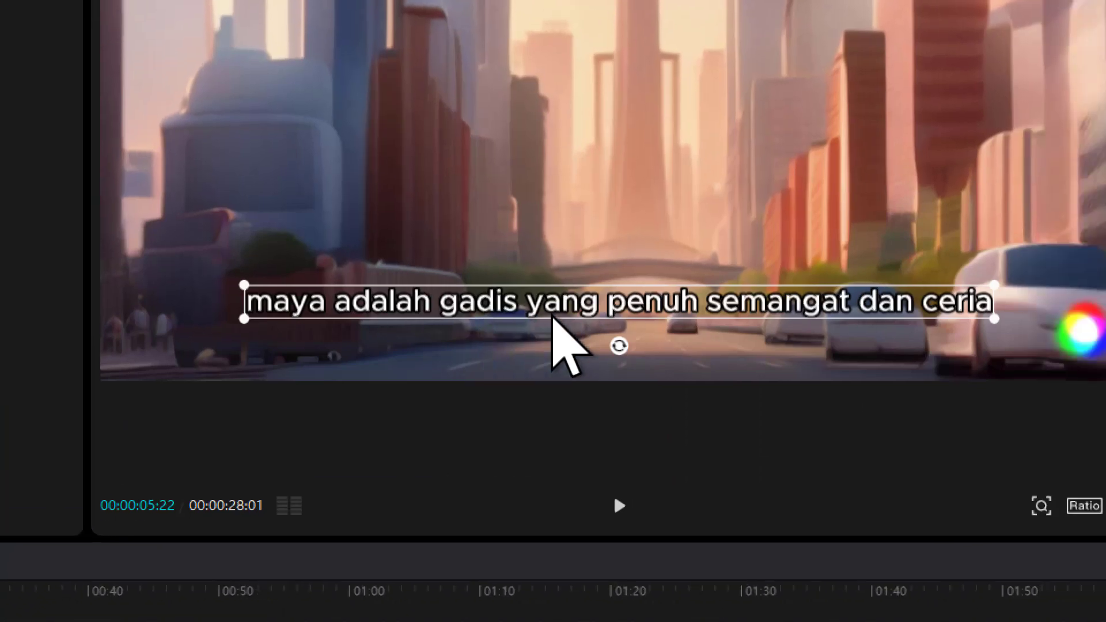
pyautogui.scroll(-9, 795, 316)
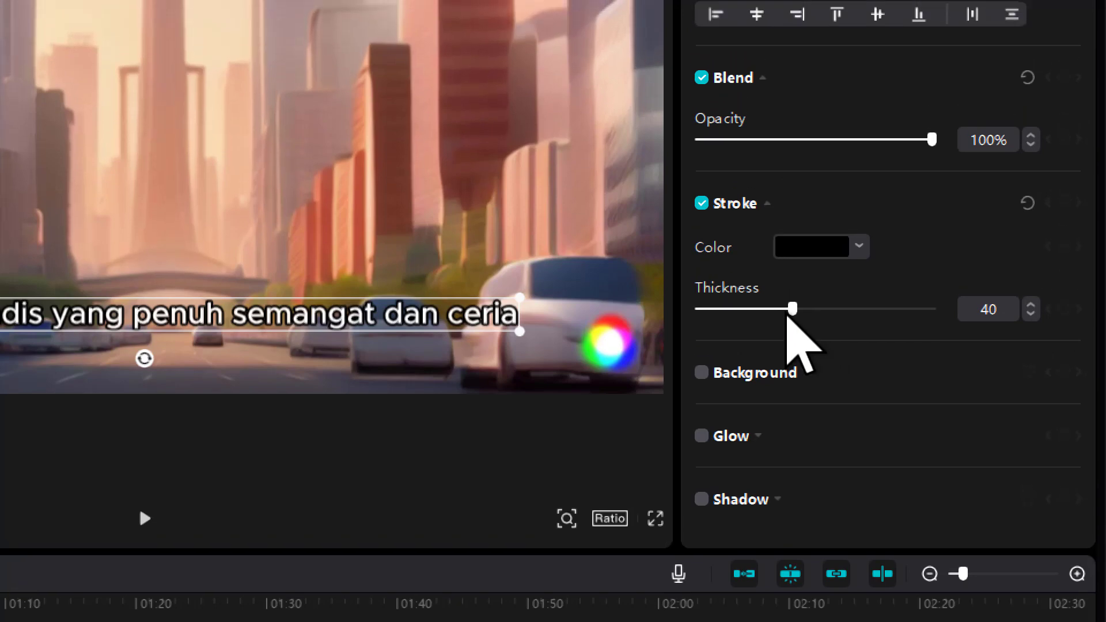
pyautogui.moveTo(804, 315); pyautogui.dragTo(875, 315)
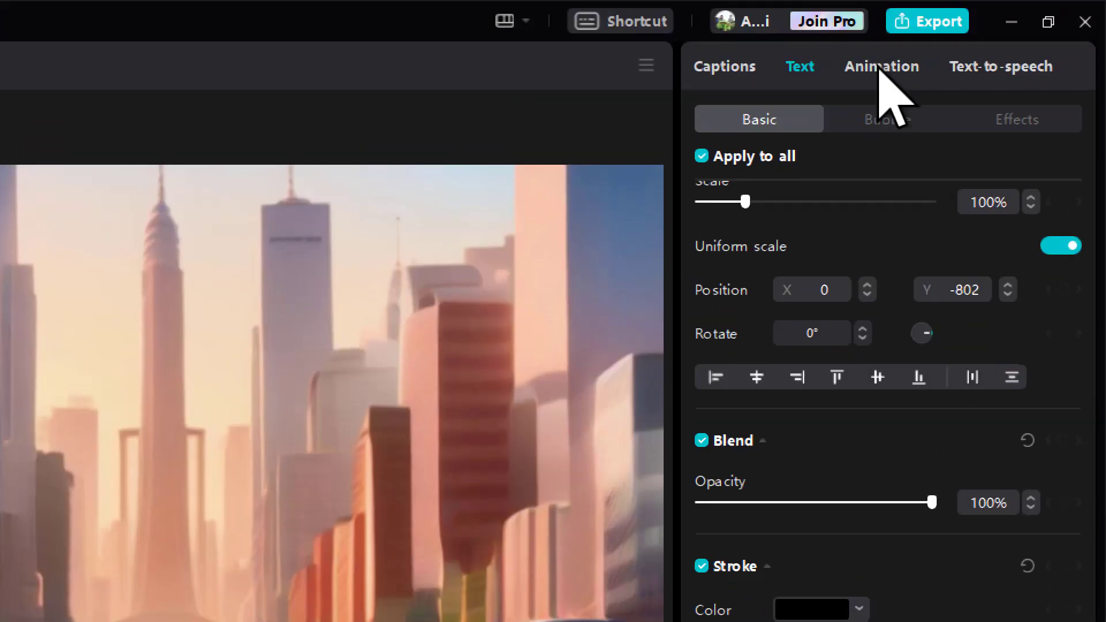
# Apply the free caption animation that colours each word green to the captions, and preview it across the 1.mp4 to 4.mp4 clips.
pyautogui.click(879, 67)
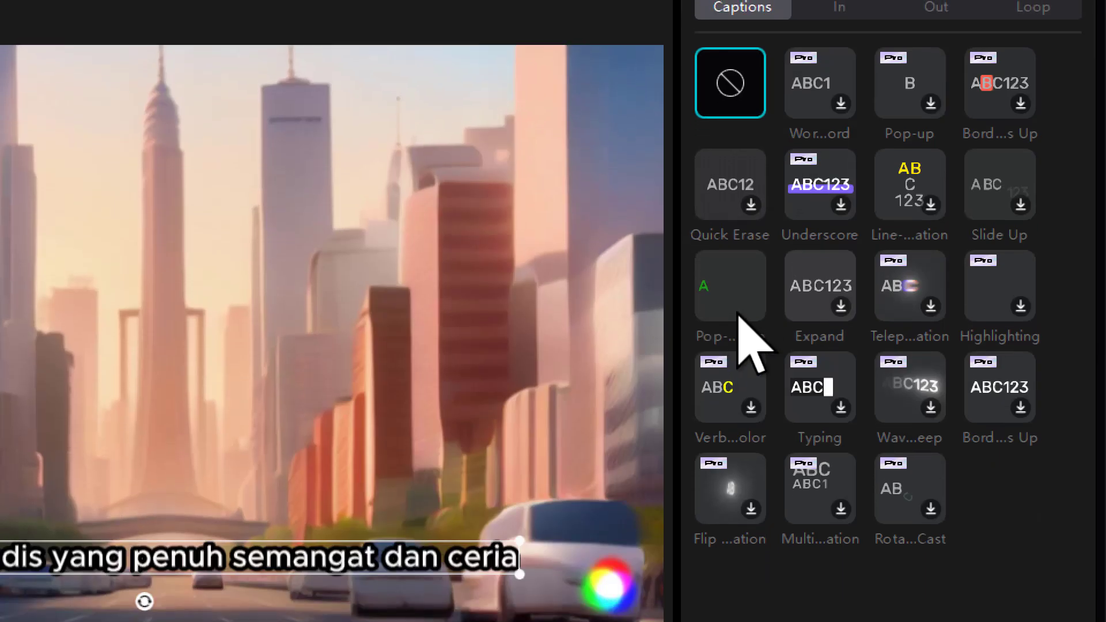
pyautogui.click(739, 314)
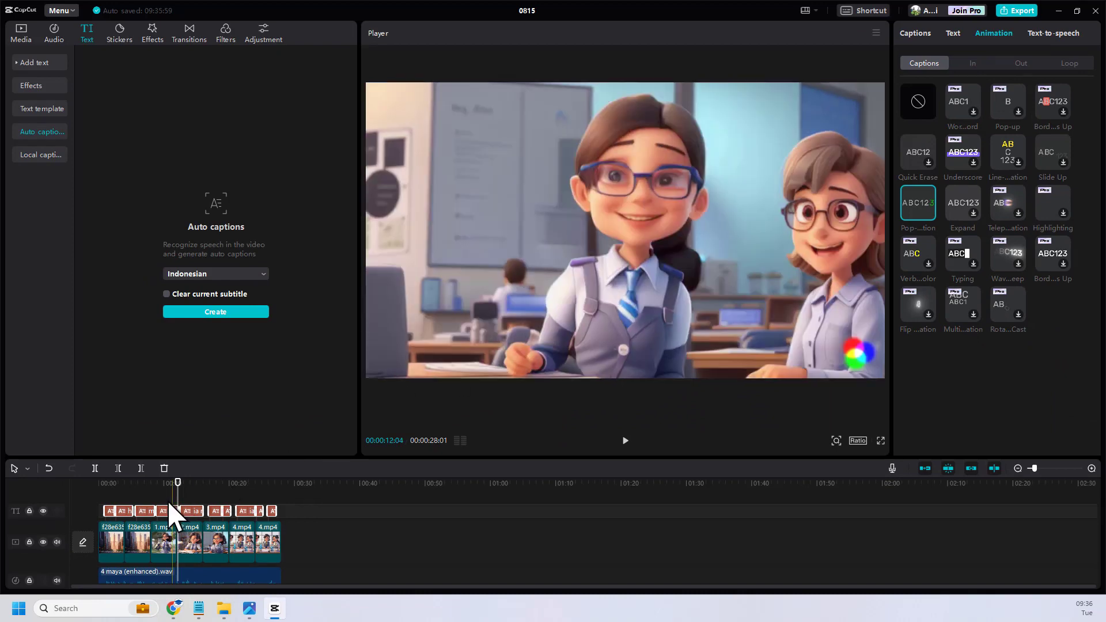
pyautogui.moveTo(179, 482); pyautogui.dragTo(125, 487)
pyautogui.click(151, 487)
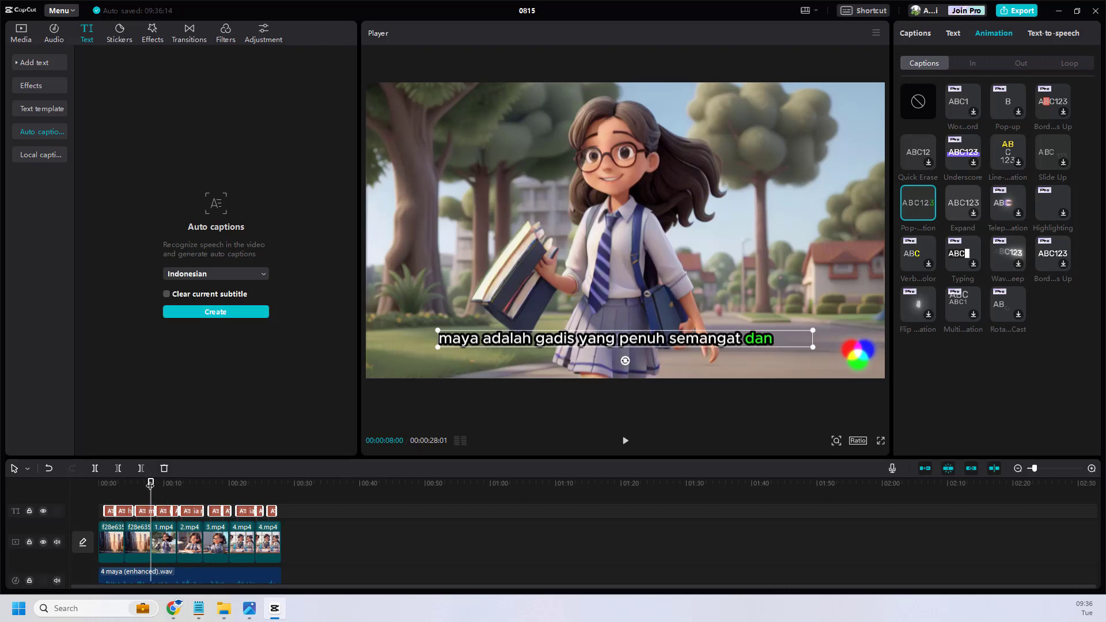
pyautogui.click(209, 491)
pyautogui.moveTo(215, 492); pyautogui.dragTo(252, 489)
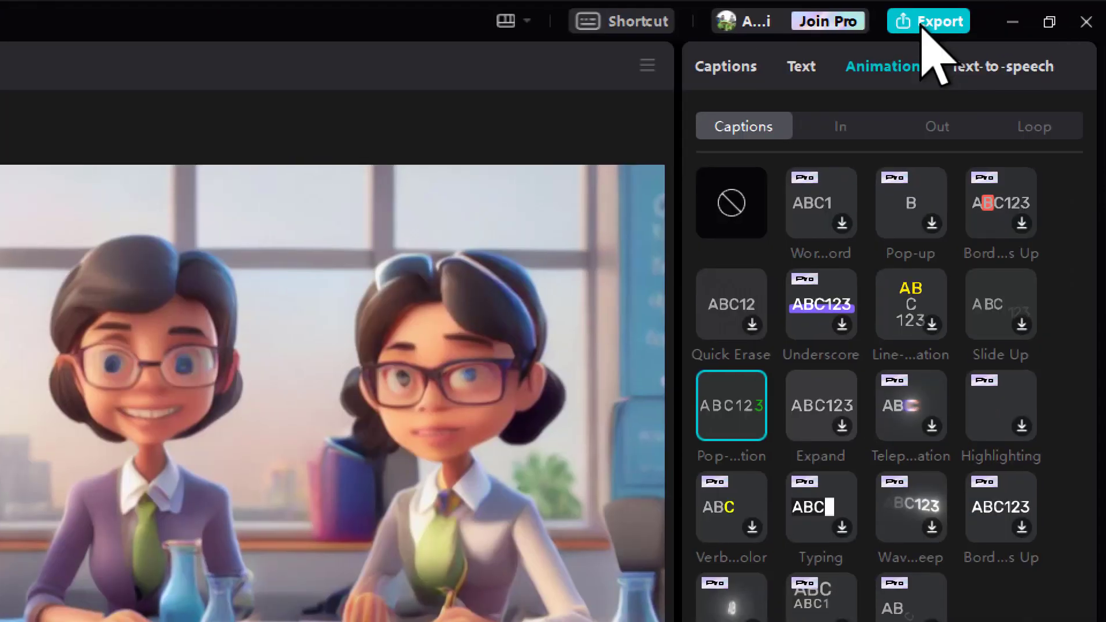
# Export the video with the title "cerita maya" as a 1080P mp4 at 25fps.
pyautogui.click(916, 24)
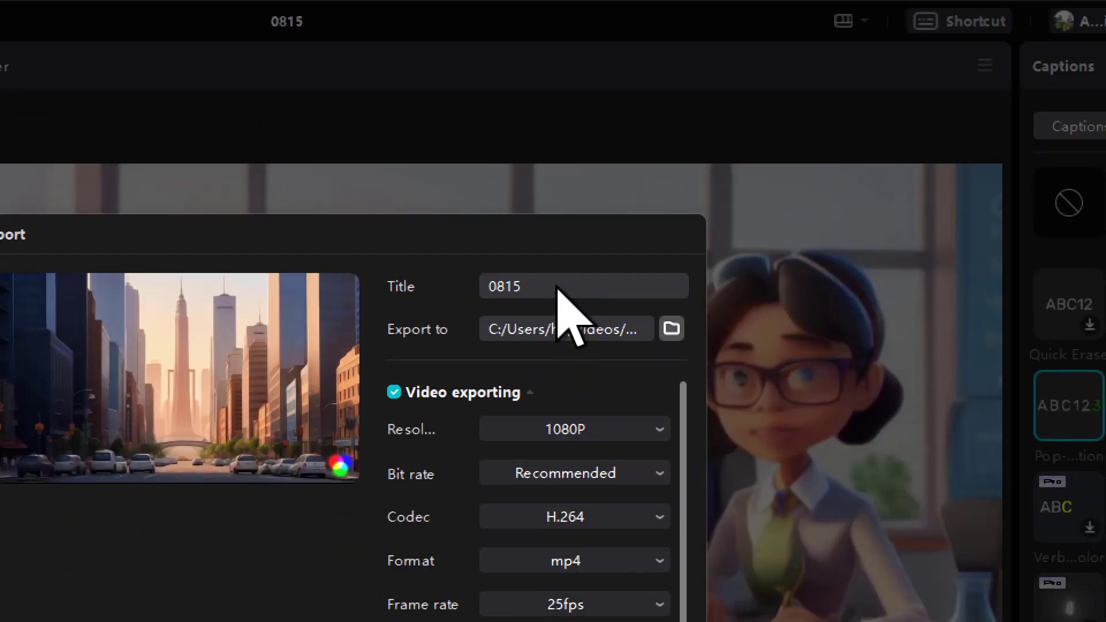
pyautogui.click(557, 286)
pyautogui.write('cerita')
pyautogui.write(' maya')
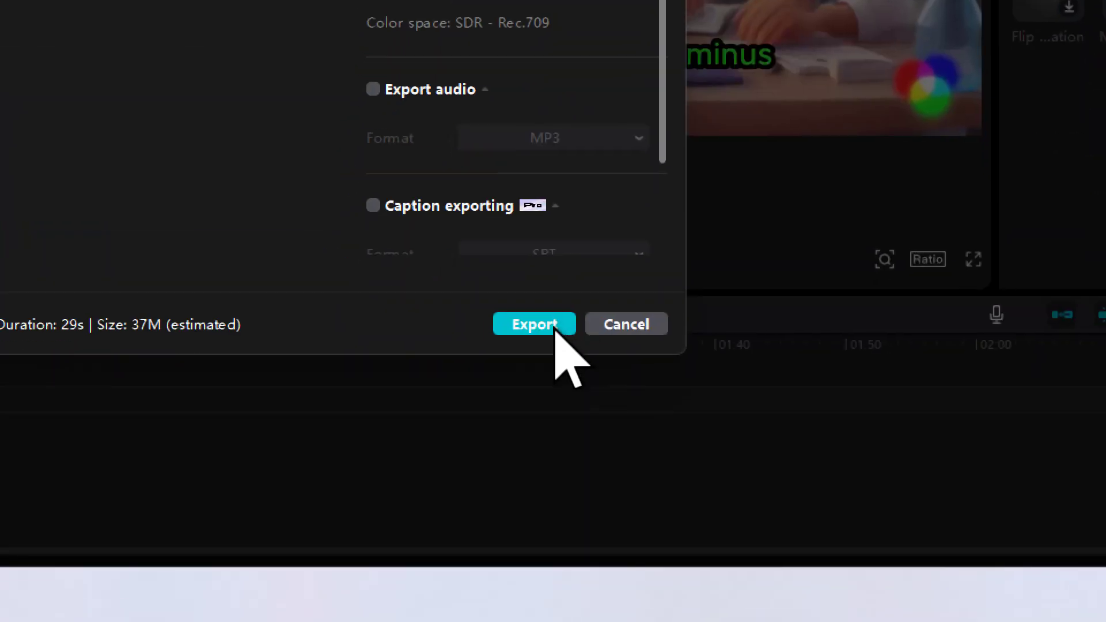
pyautogui.click(567, 501)
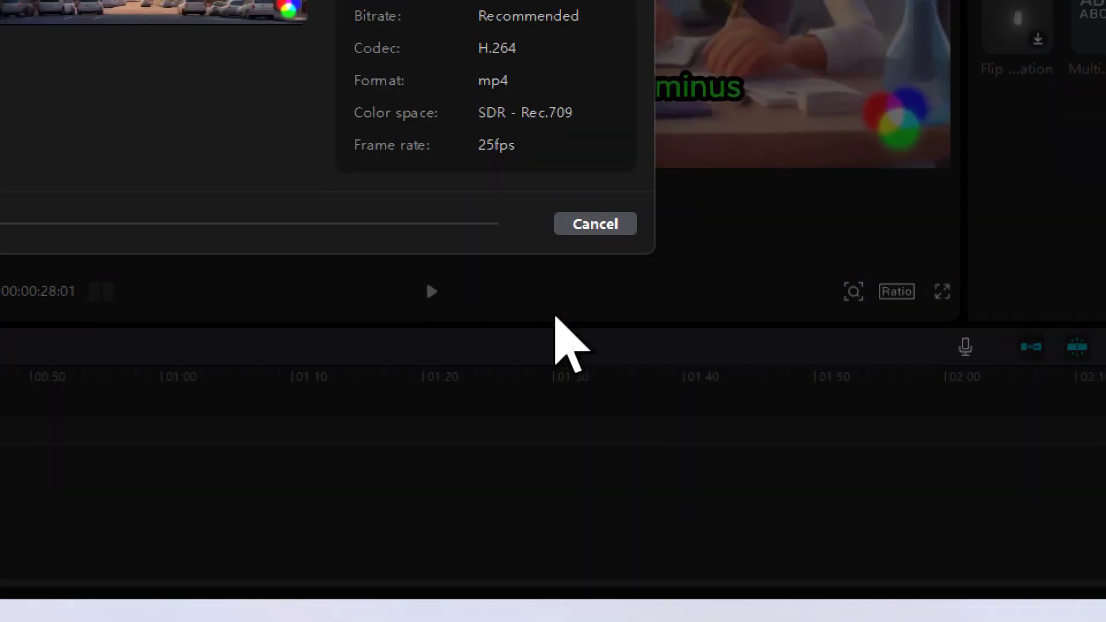